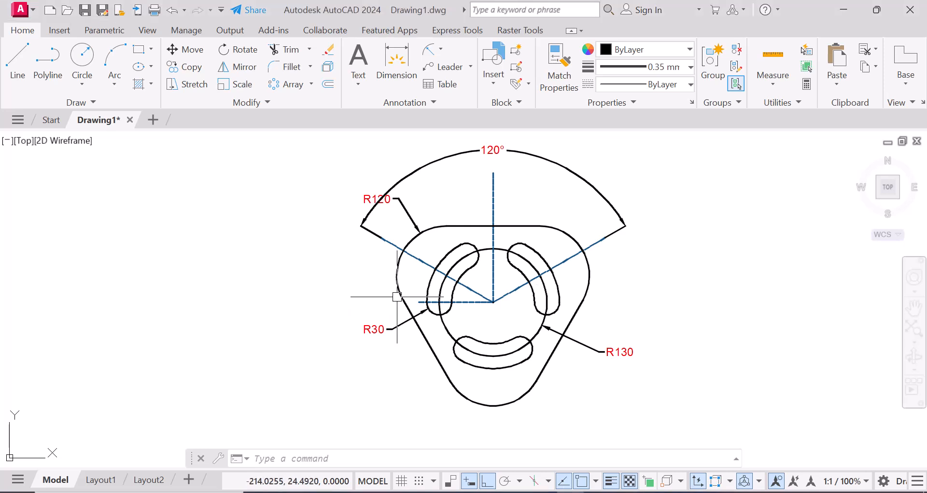
# Erase every object in the drawing, including all geometry and dimensions, to leave an empty model space.
pyautogui.hotkey('ctrl', 'a')
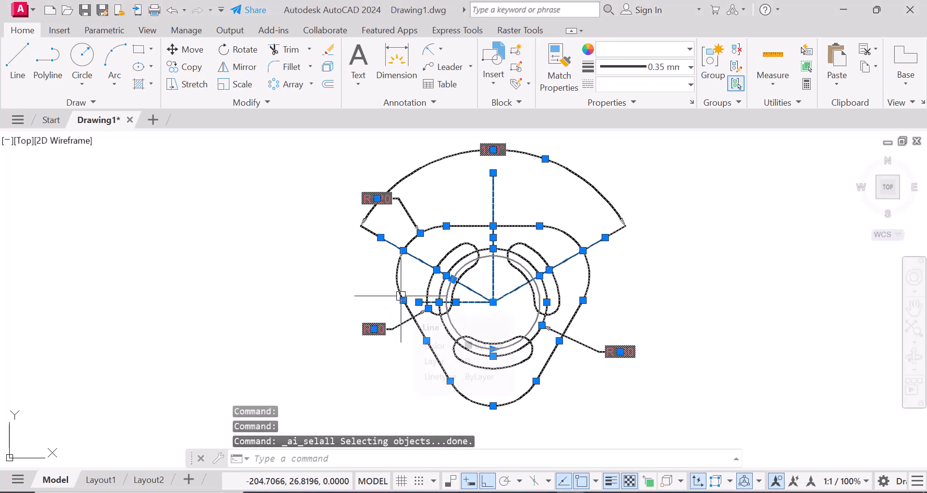
pyautogui.press('Delete')
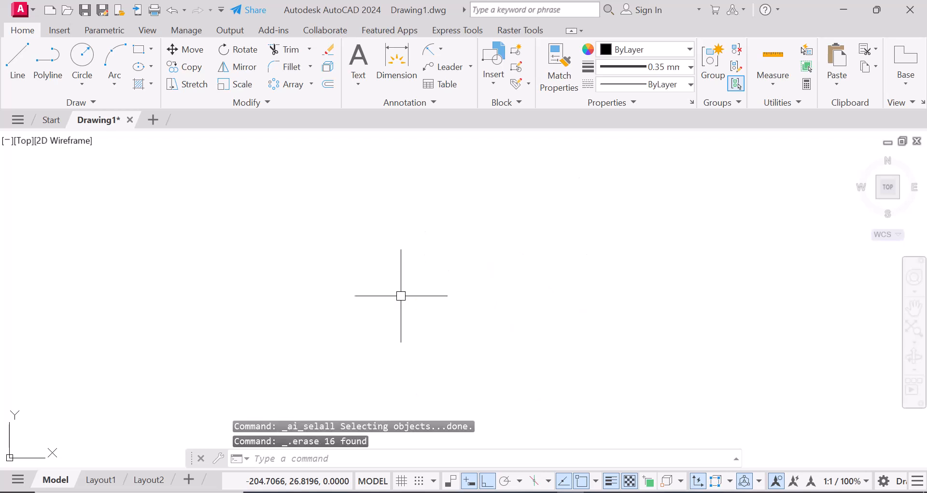
pyautogui.press('Escape')
pyautogui.press('Escape')
pyautogui.press('Escape')
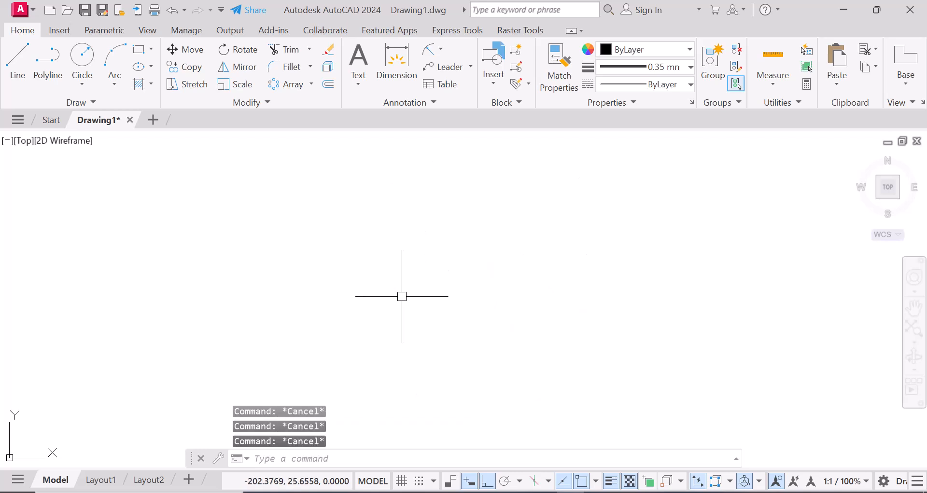
# Draw a circle with a radius of 130 near the middle of the empty drawing area.
pyautogui.click(83, 56)
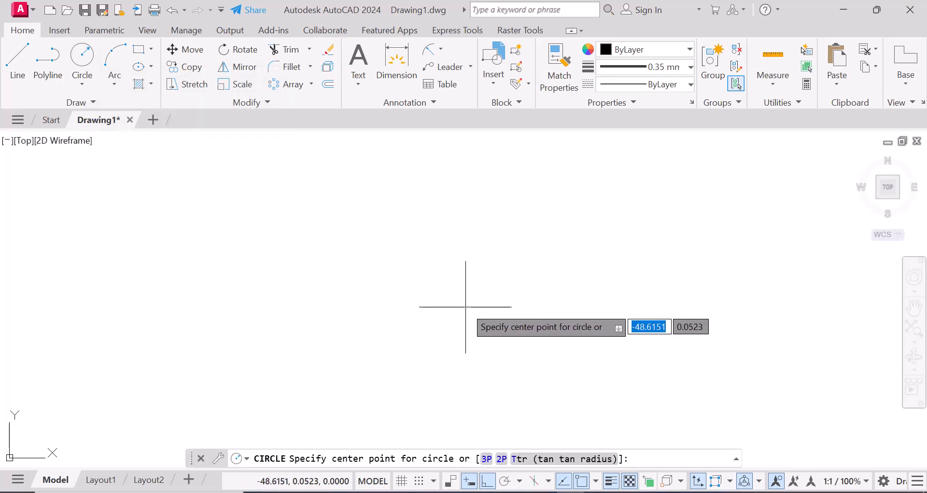
pyautogui.click(456, 290)
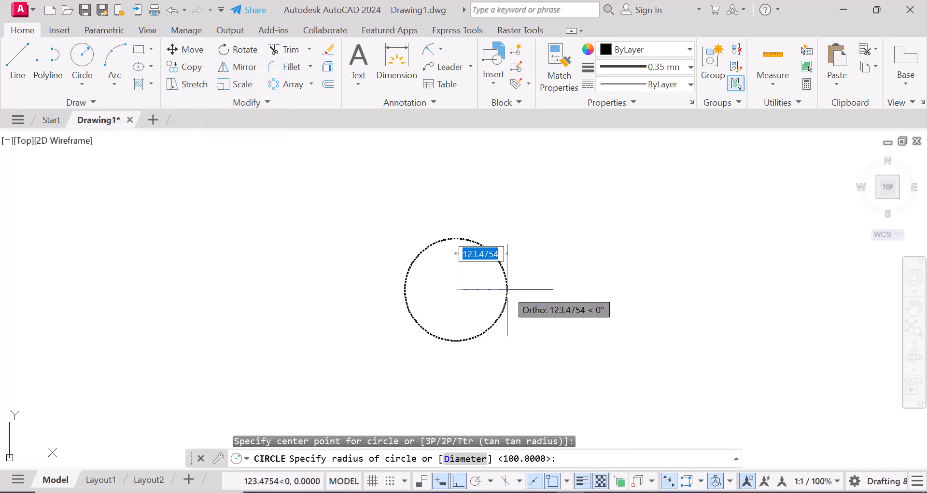
pyautogui.write('130')
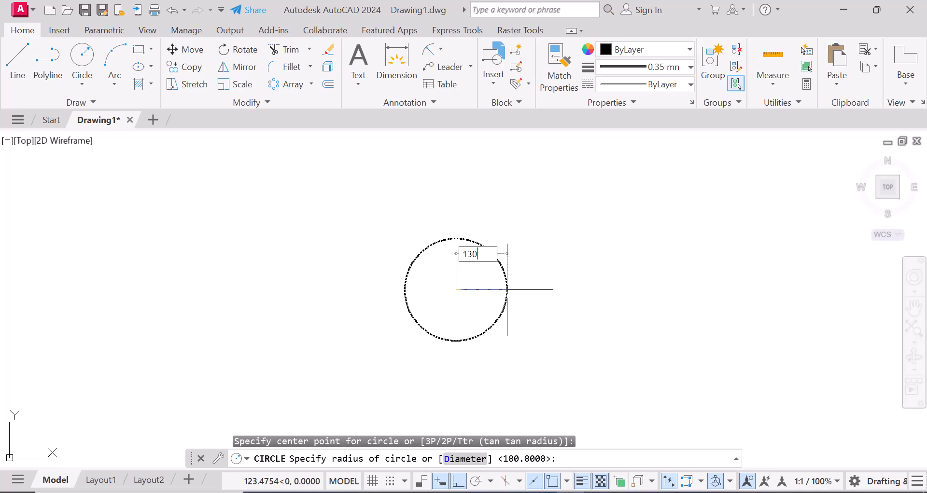
pyautogui.press('Return')
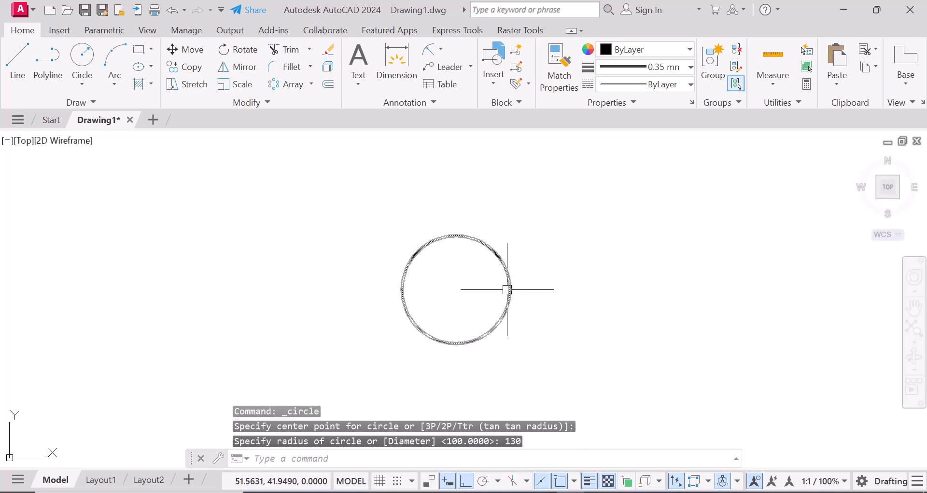
pyautogui.scroll(2, 526, 307)
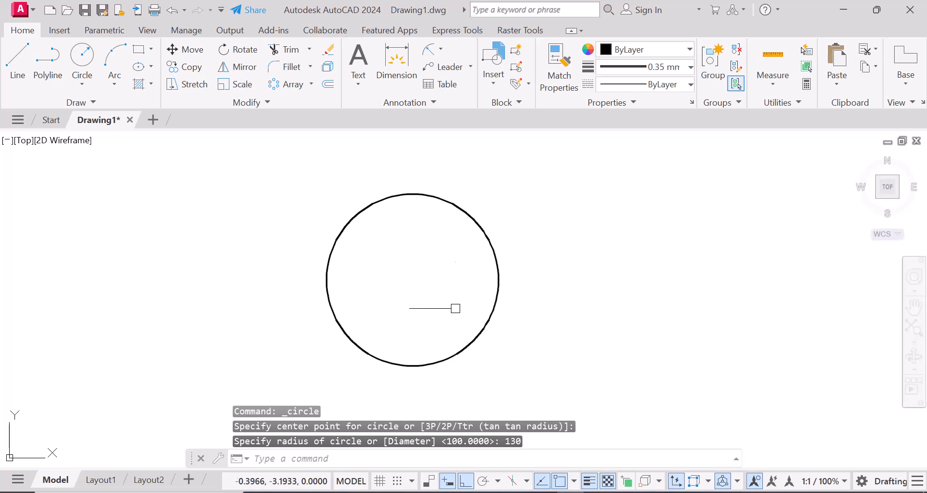
pyautogui.scroll(-2, 447, 305)
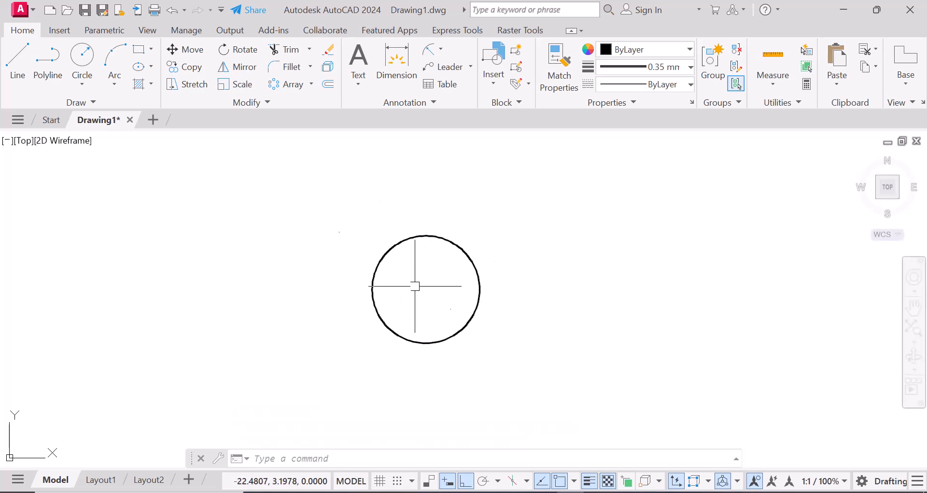
# Draw a vertical line from the circle's centre straight up to a point well beyond the circle.
pyautogui.click(18, 66)
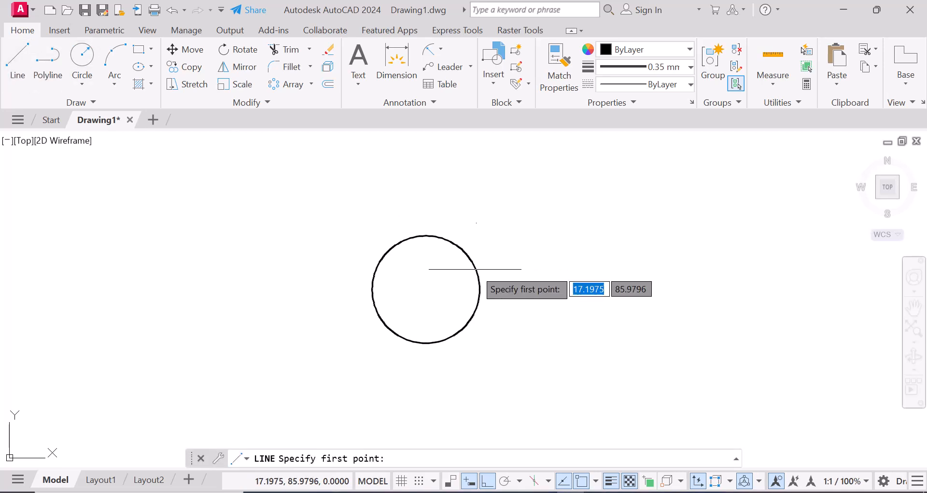
pyautogui.click(425, 289)
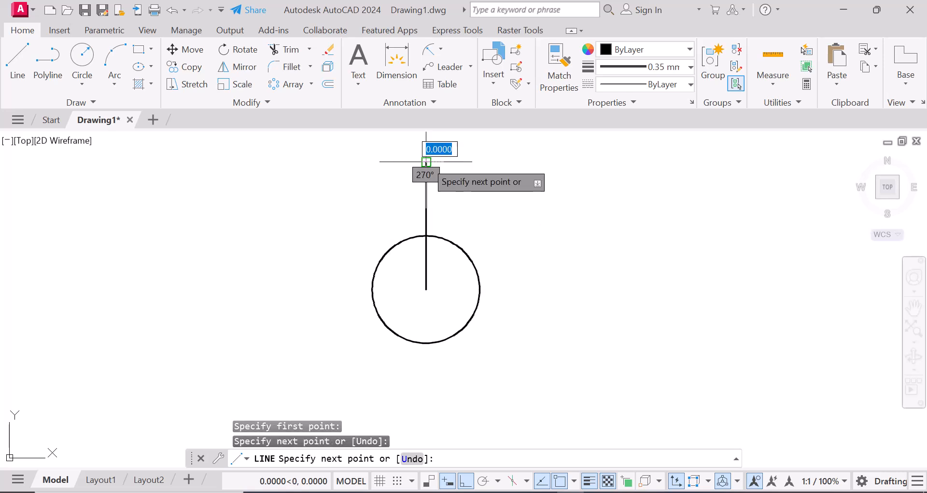
pyautogui.rightClick(427, 163)
pyautogui.click(458, 173)
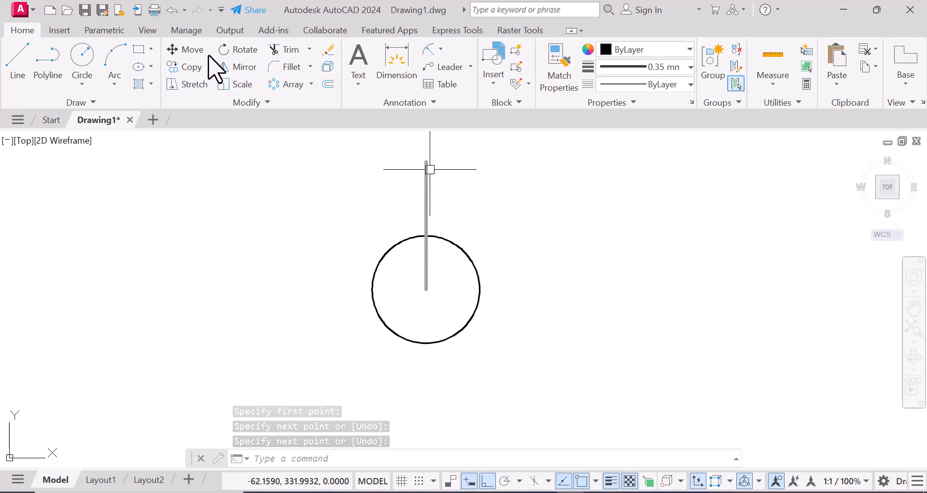
# Create a rotated copy of the vertical line at 60 degrees about the circle's centre.
pyautogui.click(238, 50)
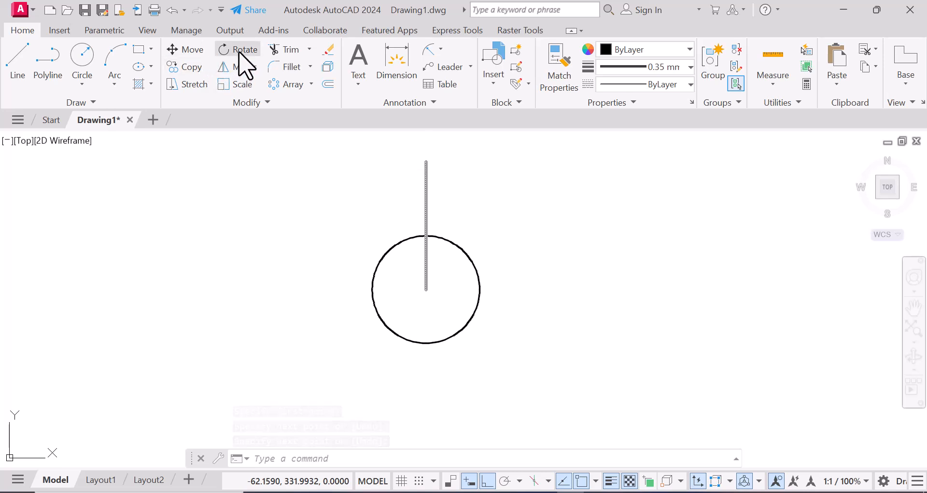
pyautogui.click(426, 203)
pyautogui.press('Return')
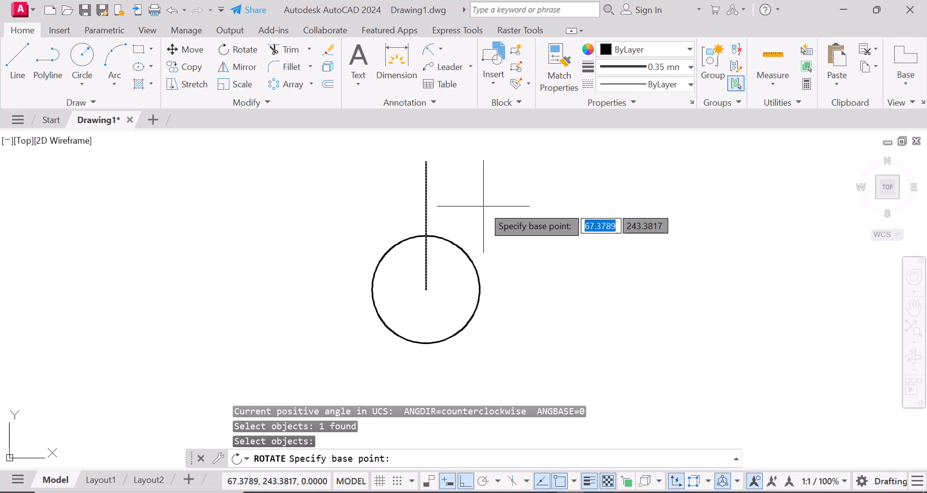
pyautogui.click(426, 289)
pyautogui.click(445, 461)
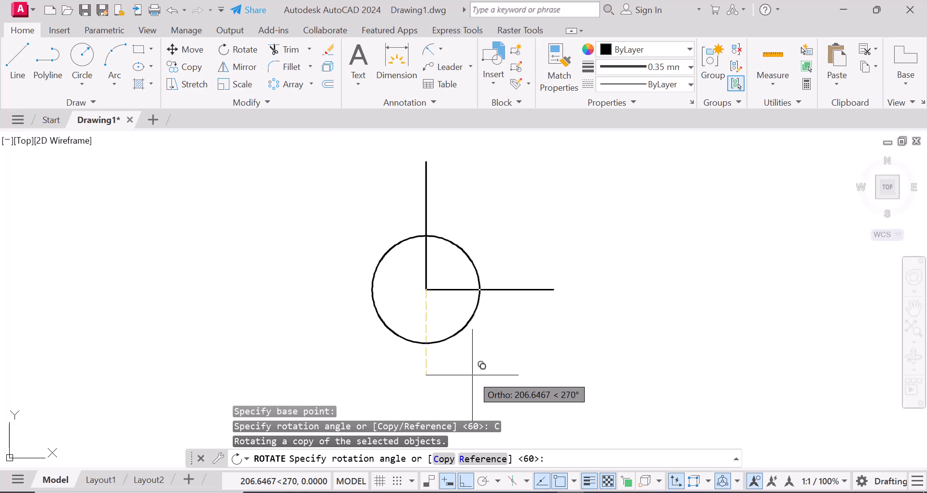
pyautogui.write('60')
pyautogui.press('Return')
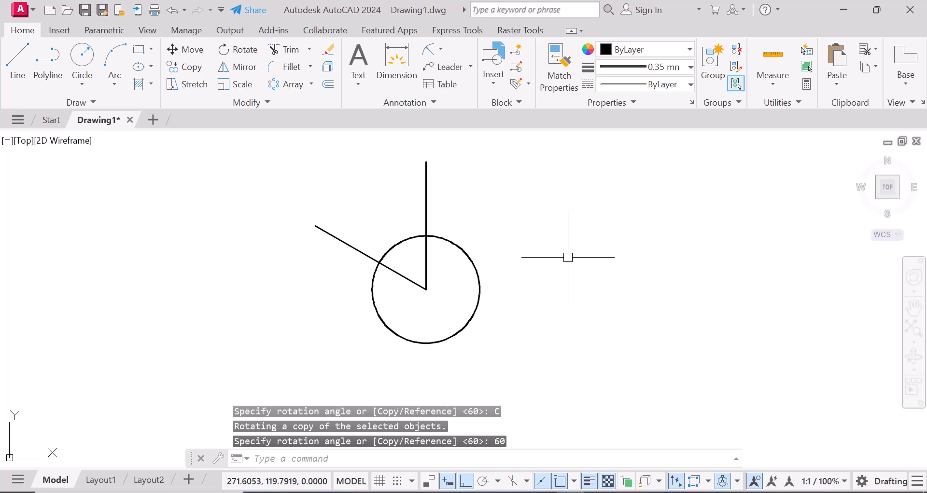
pyautogui.press('Escape')
pyautogui.press('Escape')
pyautogui.press('Escape')
# Mirror the slanted line across the vertical line, keeping the source line.
pyautogui.write('m')
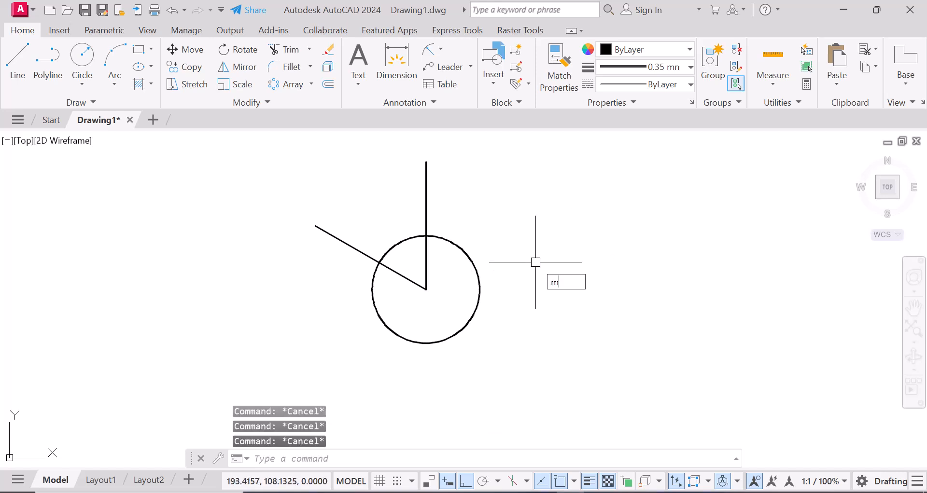
pyautogui.write('i')
pyautogui.click(570, 299)
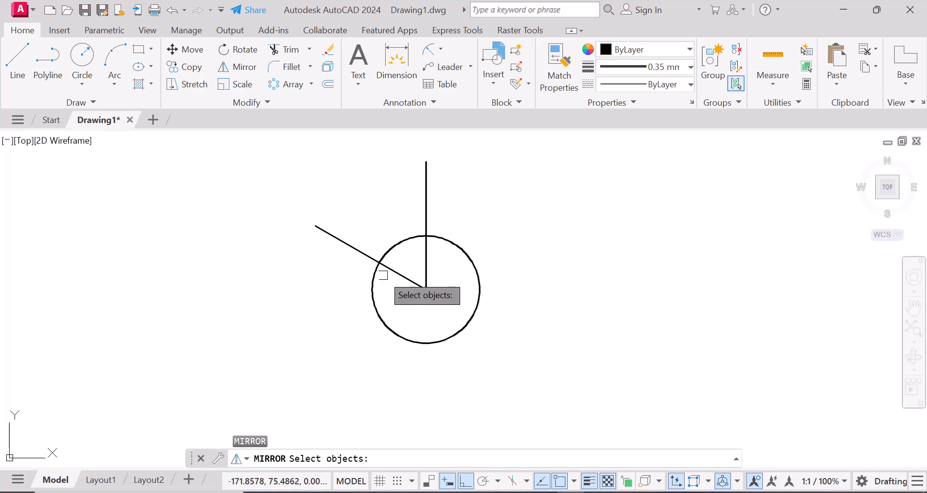
pyautogui.click(385, 267)
pyautogui.press('Return')
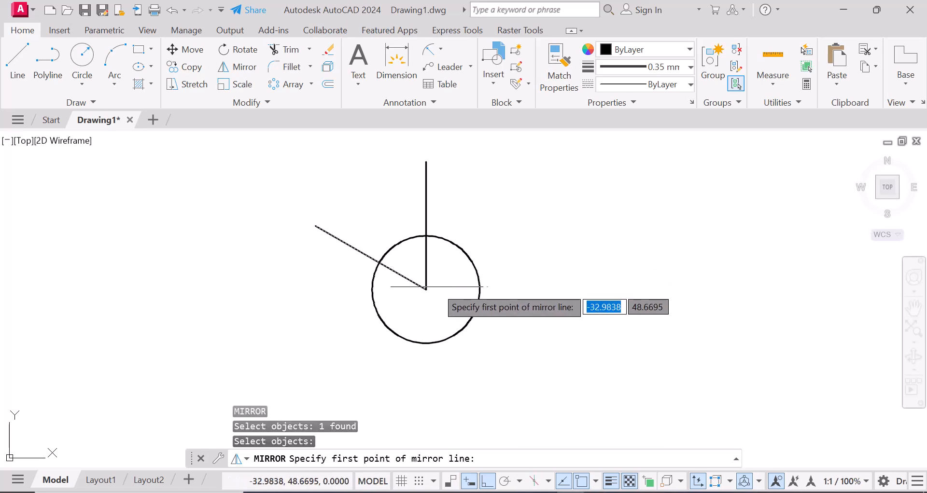
pyautogui.click(426, 290)
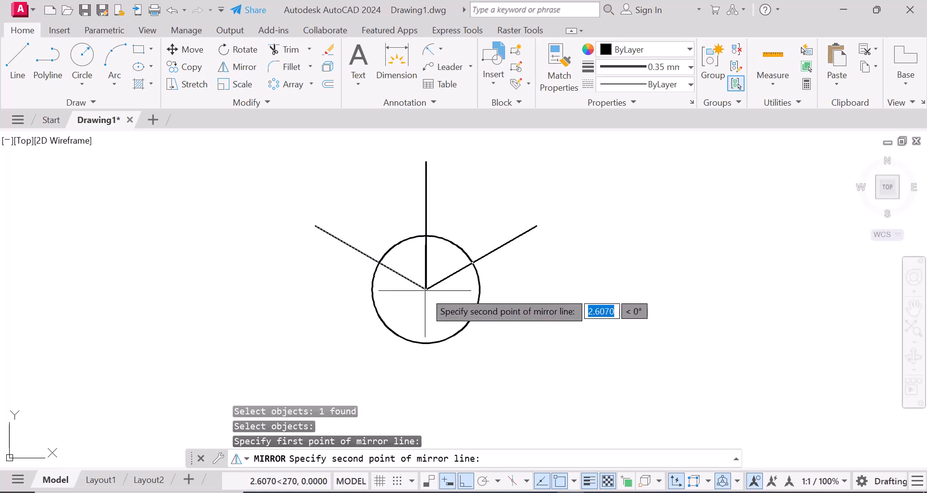
pyautogui.click(425, 160)
pyautogui.rightClick(426, 166)
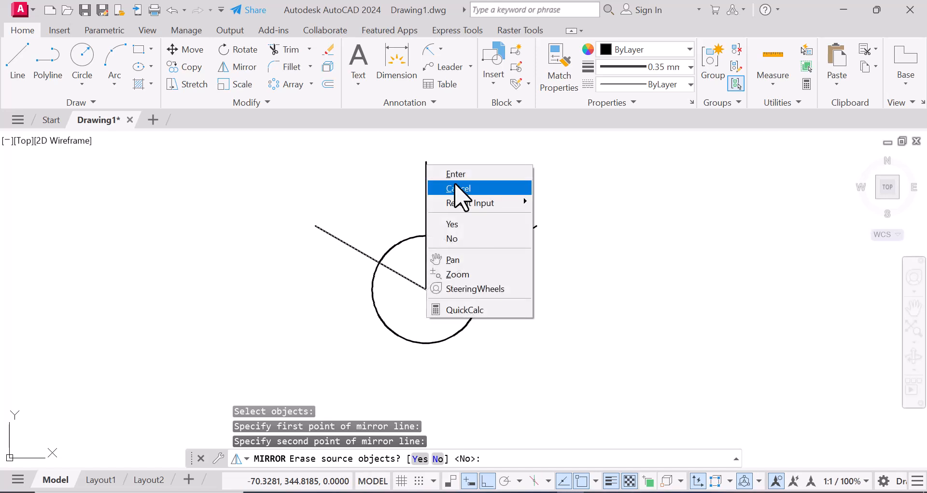
pyautogui.click(470, 173)
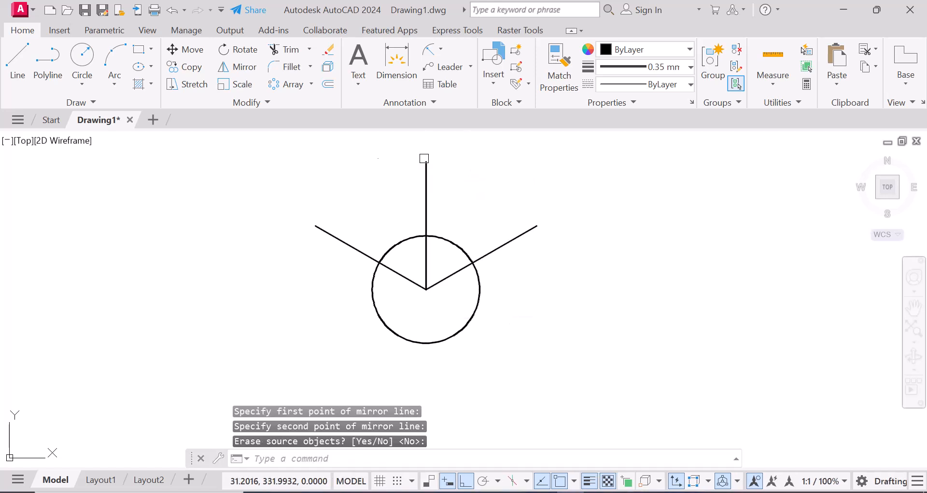
# Draw a horizontal line from the circle's centre leftward past the circle, ending directly below the slanted line's outer end.
pyautogui.click(20, 54)
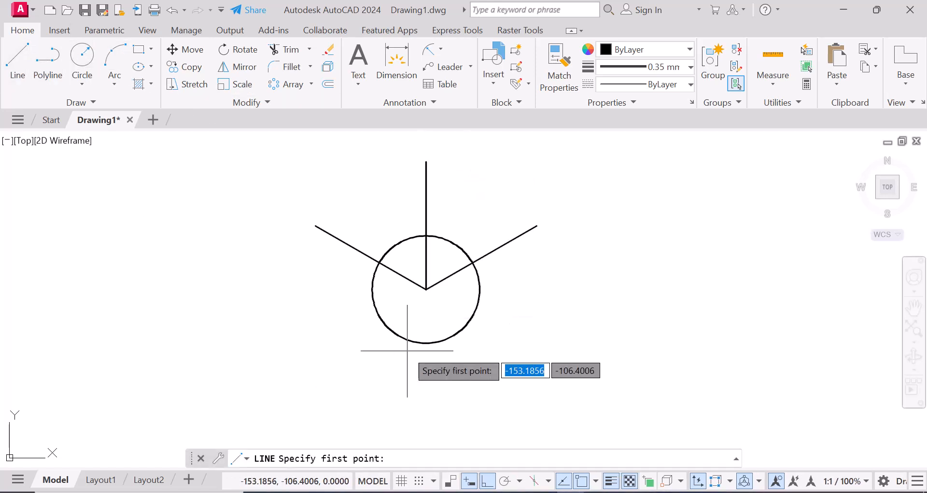
pyautogui.click(426, 291)
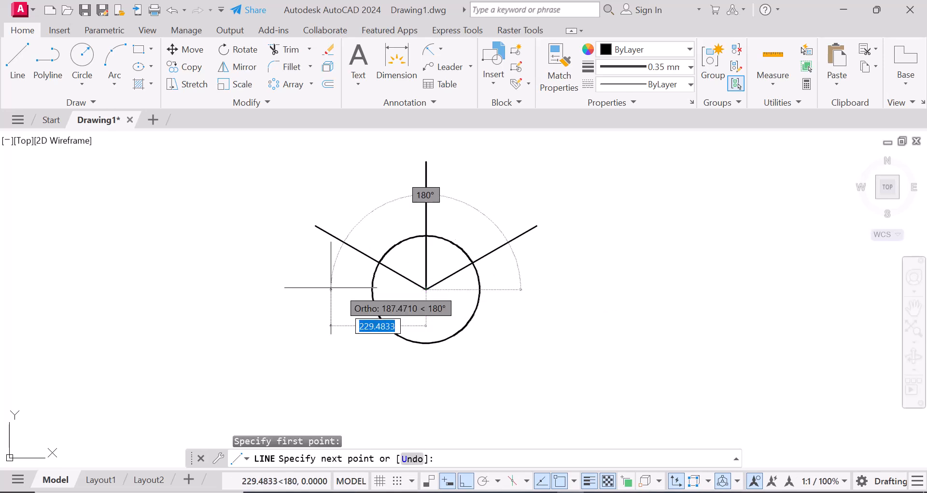
pyautogui.click(316, 290)
pyautogui.rightClick(317, 290)
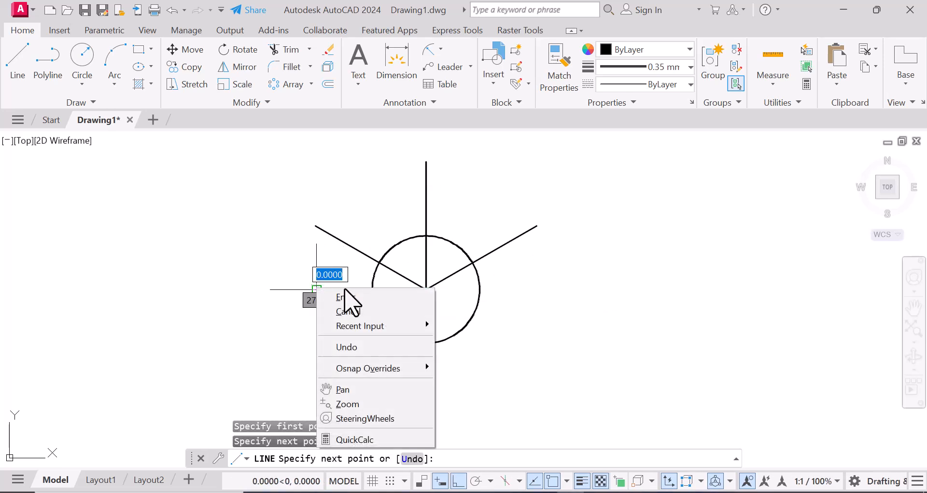
pyautogui.click(351, 297)
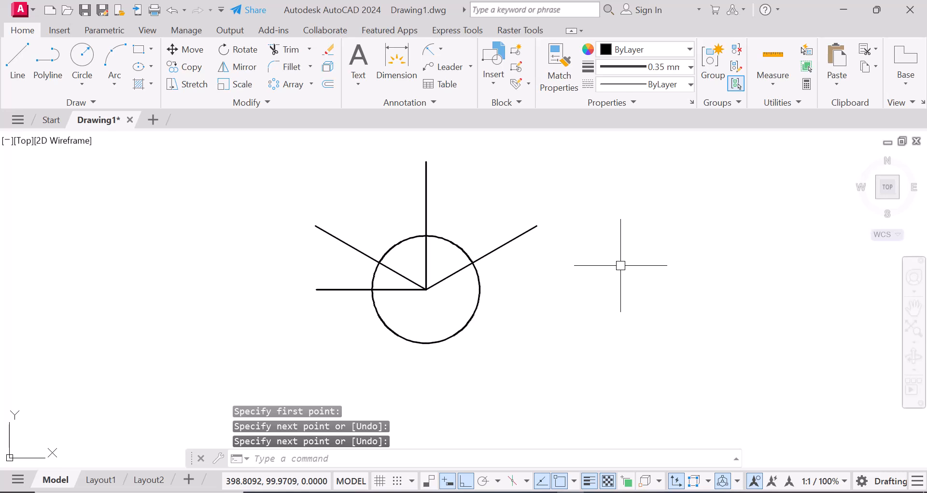
# Apply the ACAD_ISO02W100 linetype to the vertical, horizontal and both slanted lines.
pyautogui.click(509, 243)
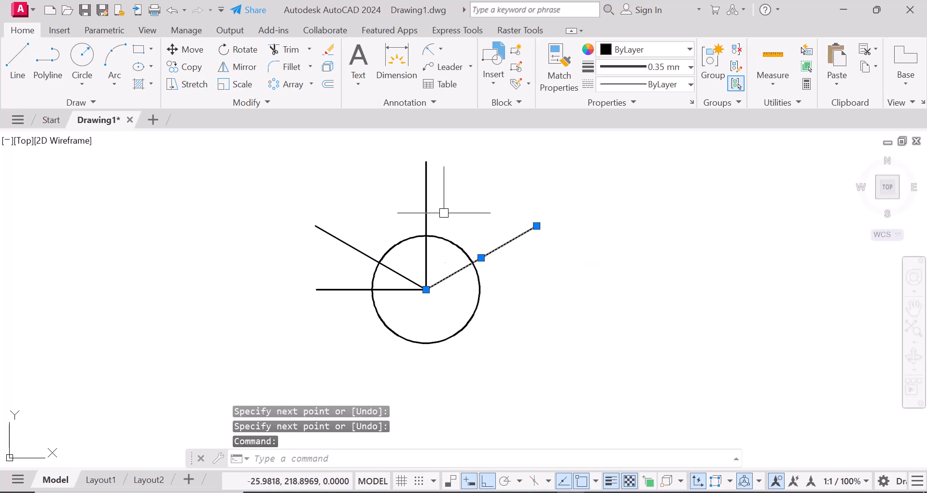
pyautogui.click(427, 191)
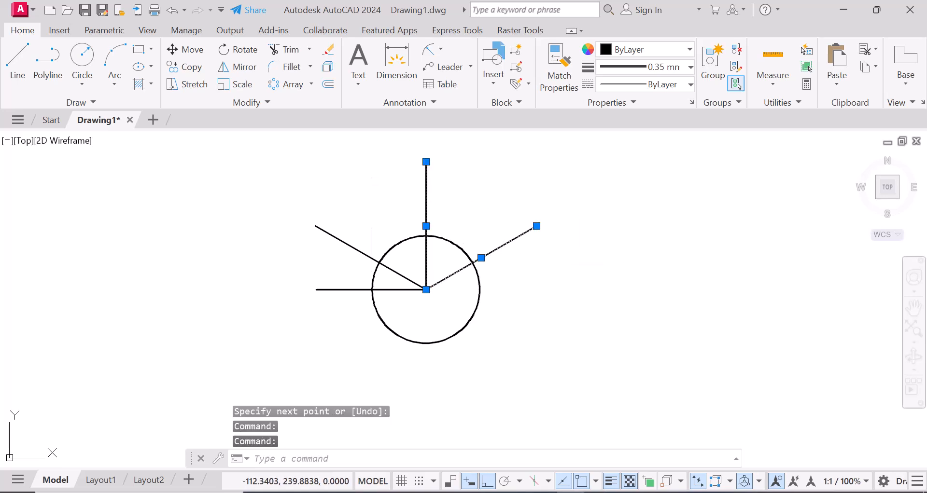
pyautogui.click(352, 246)
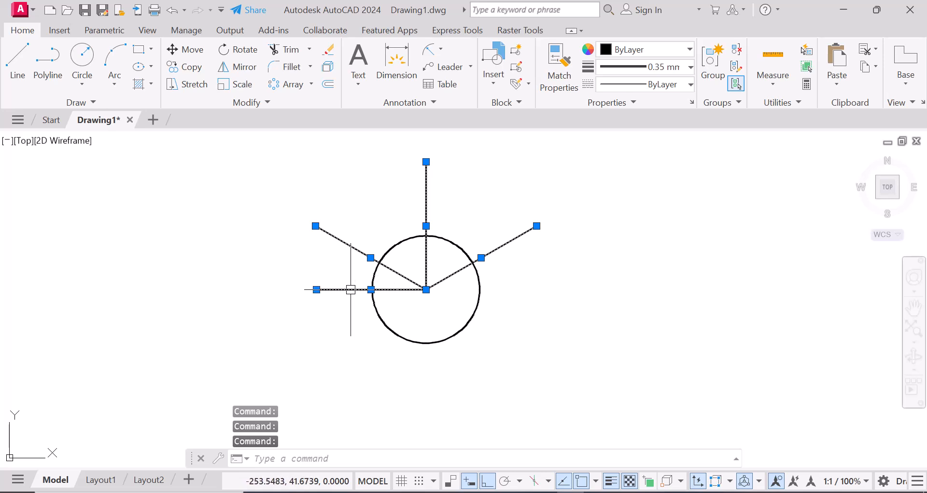
pyautogui.click(689, 84)
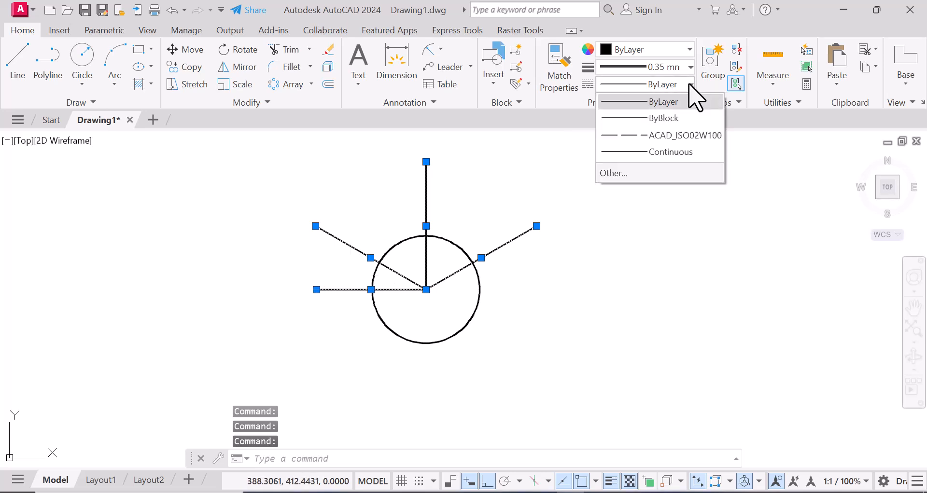
pyautogui.click(647, 137)
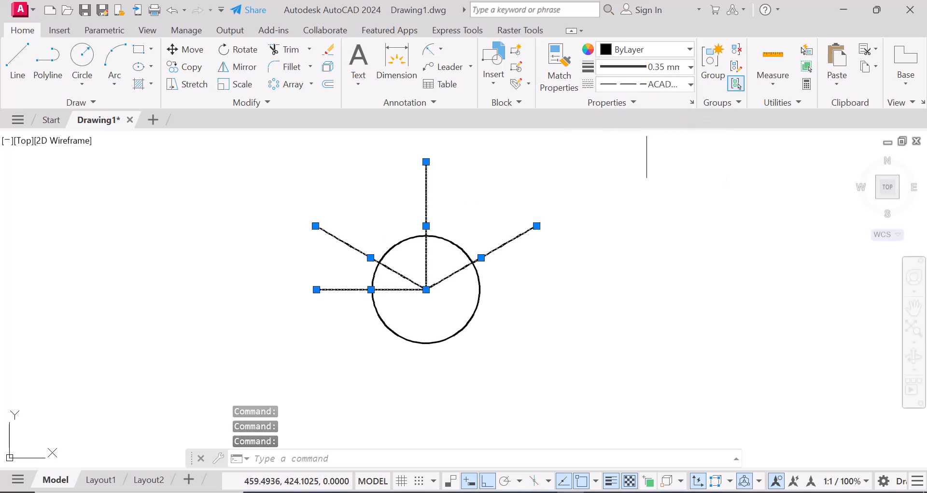
# Colour the four selected construction lines blue 39,118,187 and clear the selection.
pyautogui.click(689, 50)
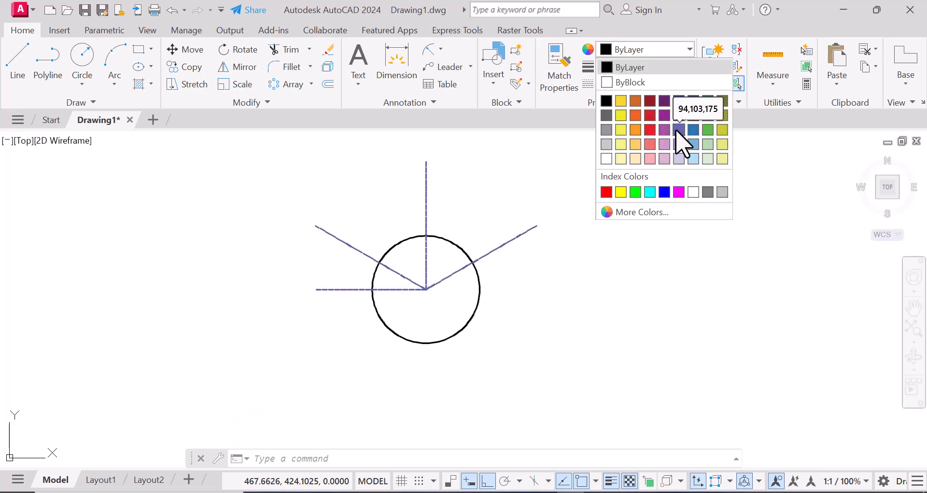
pyautogui.click(693, 130)
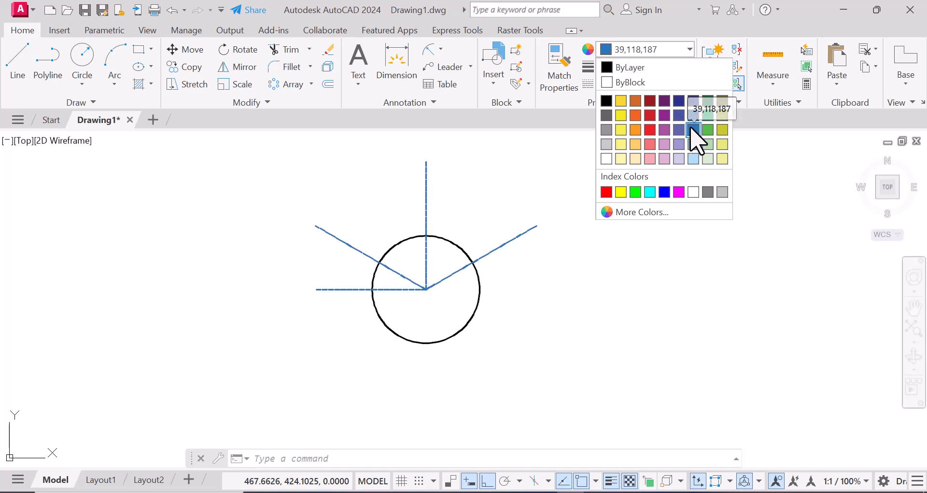
pyautogui.press('Escape')
pyautogui.press('Escape')
pyautogui.press('Escape')
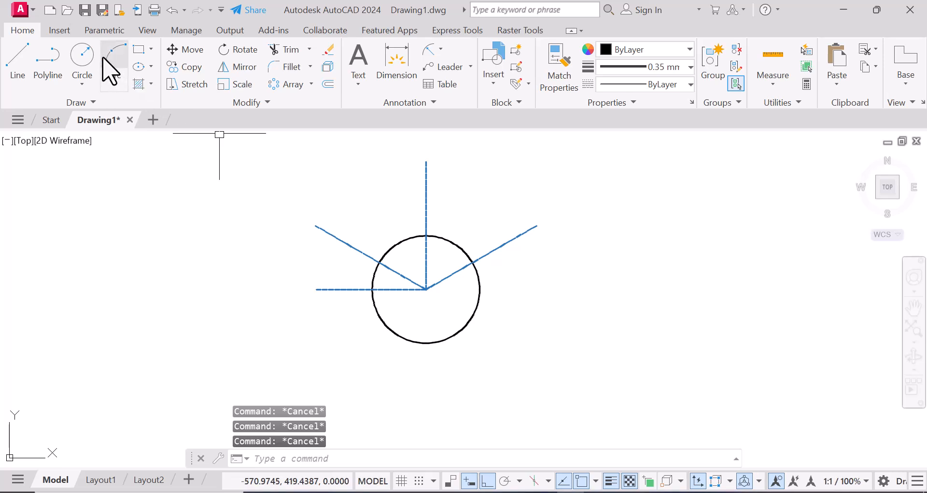
# Draw a circle of radius 120 centred where the left slanted line crosses the R130 circle.
pyautogui.click(82, 60)
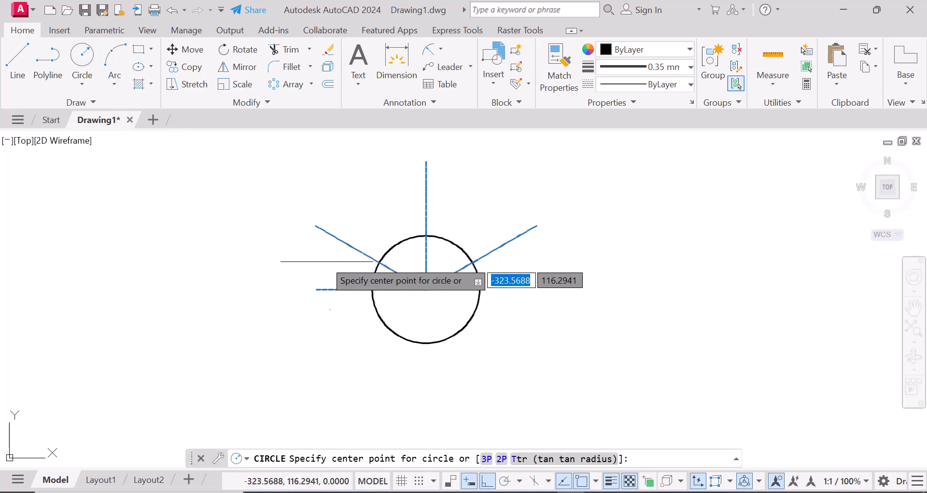
pyautogui.click(379, 263)
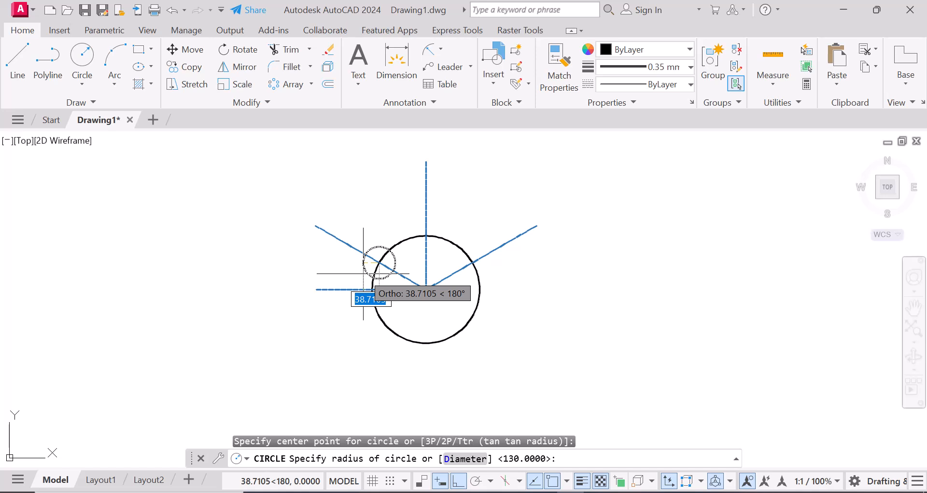
pyautogui.write('120')
pyautogui.press('Return')
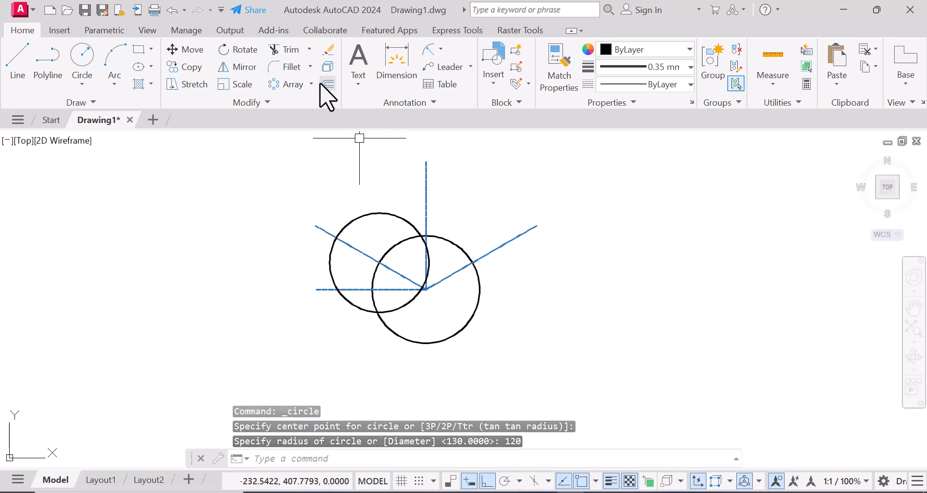
# Create a polar array of the R120 circle about the R130 circle's centre with 3 items filling 360 degrees.
pyautogui.click(292, 85)
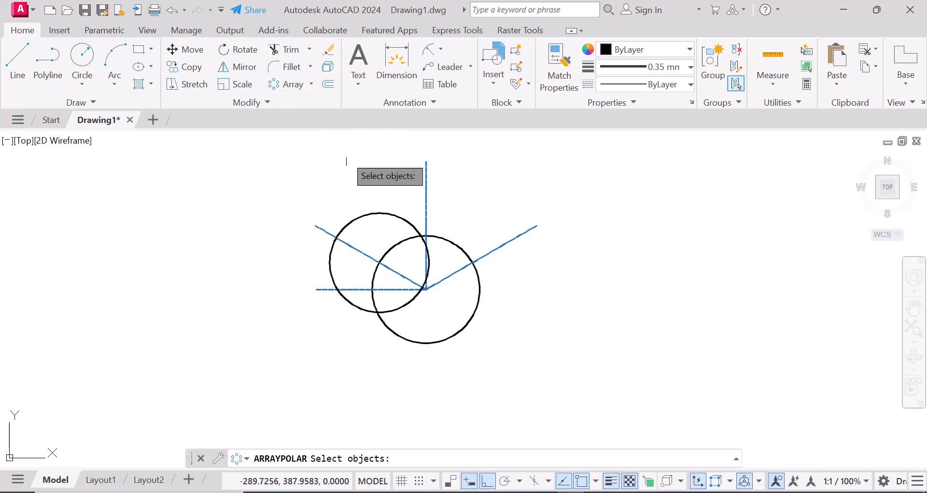
pyautogui.click(385, 216)
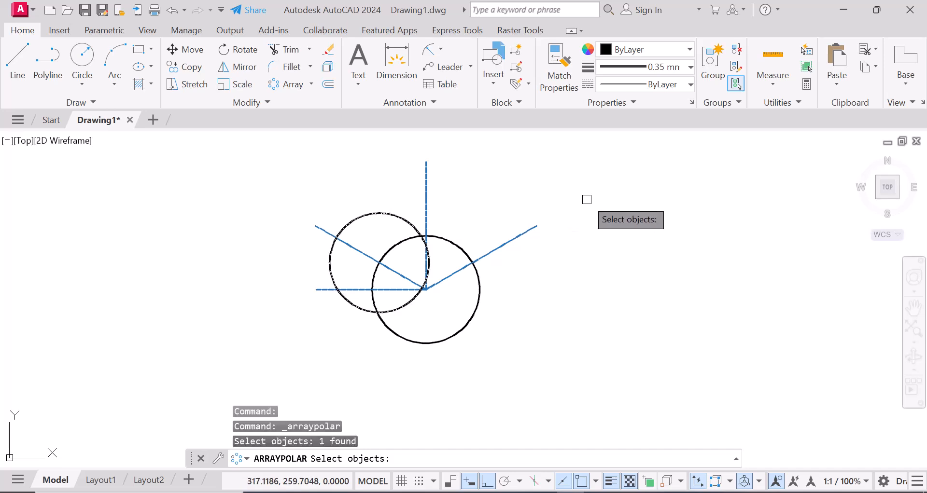
pyautogui.press('Return')
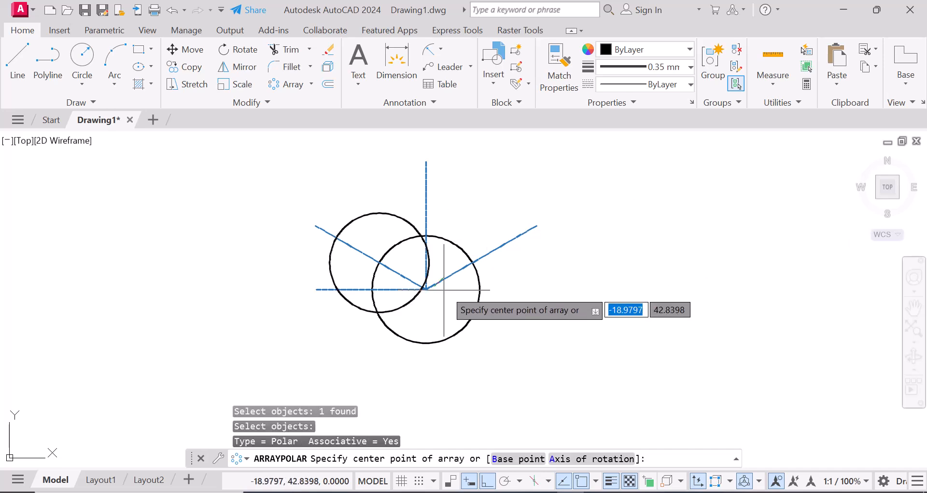
pyautogui.click(426, 289)
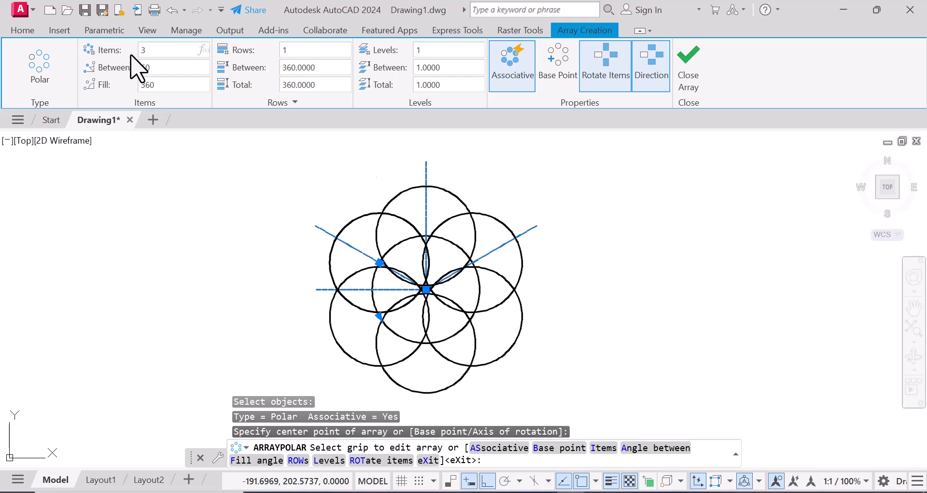
pyautogui.press('Return')
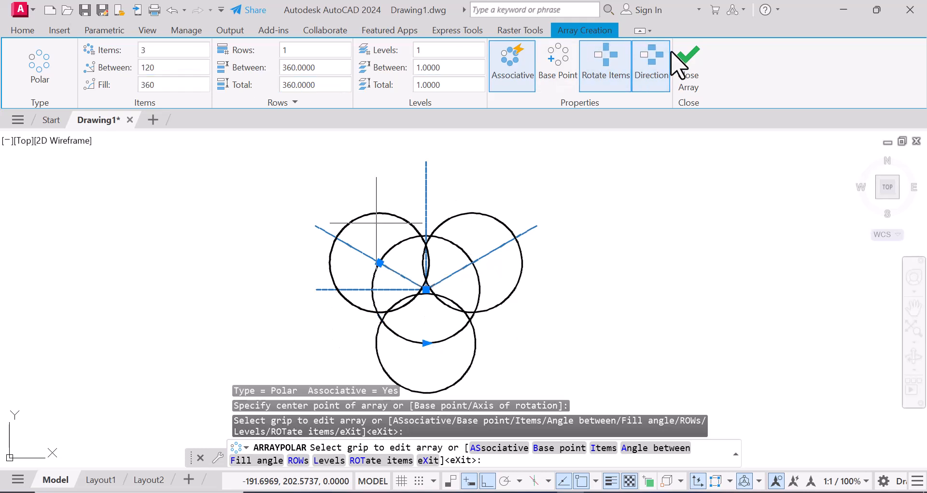
pyautogui.click(687, 68)
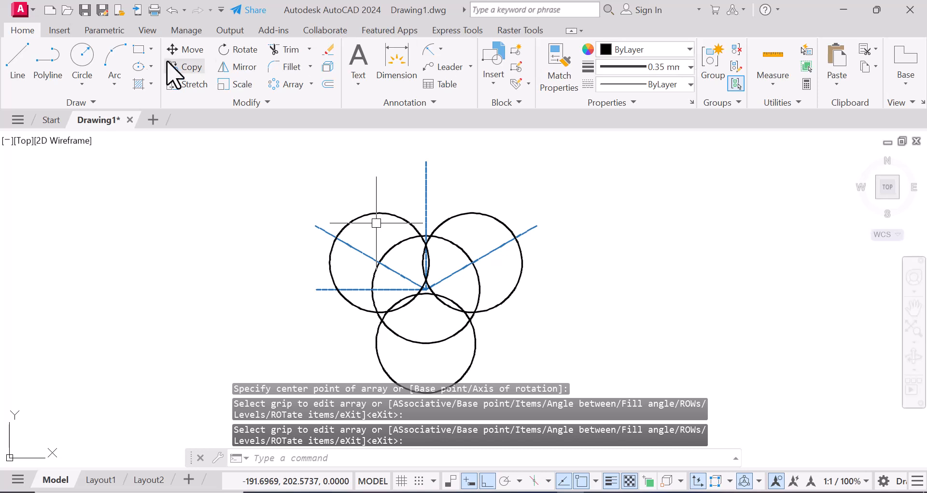
# Draw a horizontal line joining the top quadrants of the two upper R120 circles.
pyautogui.click(20, 56)
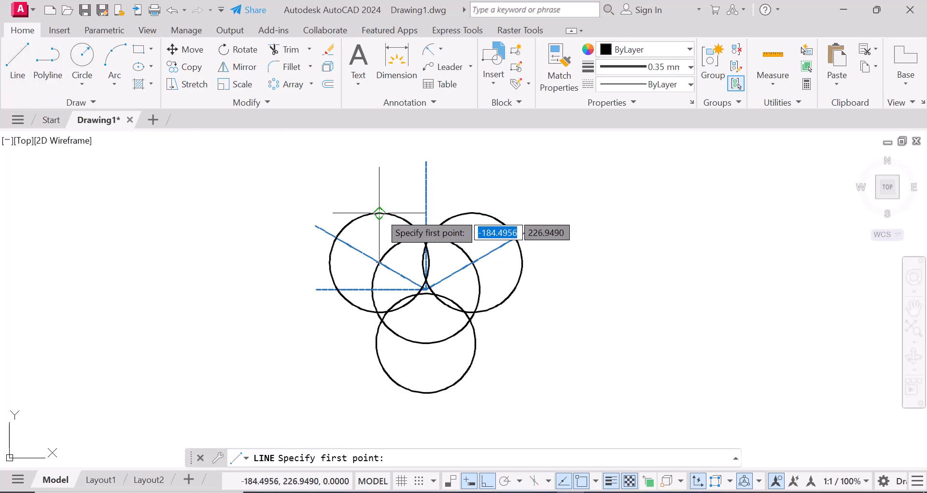
pyautogui.click(379, 213)
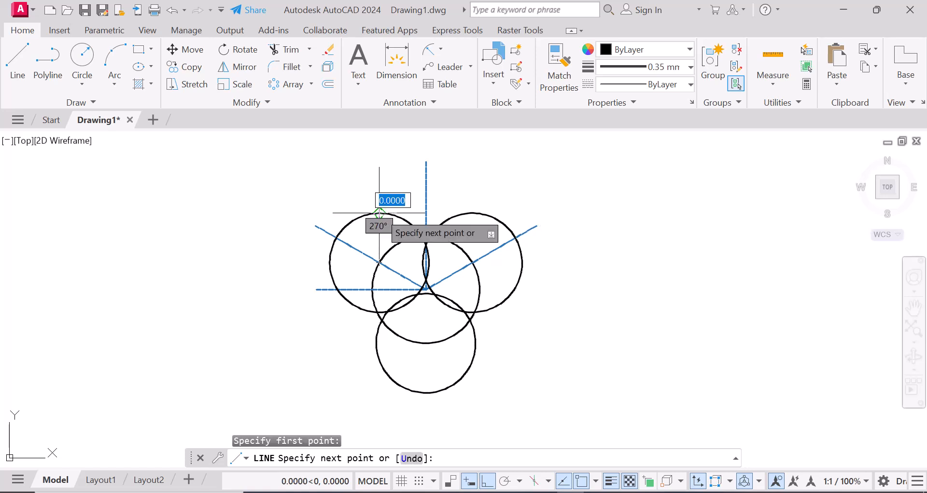
pyautogui.click(473, 213)
pyautogui.rightClick(472, 213)
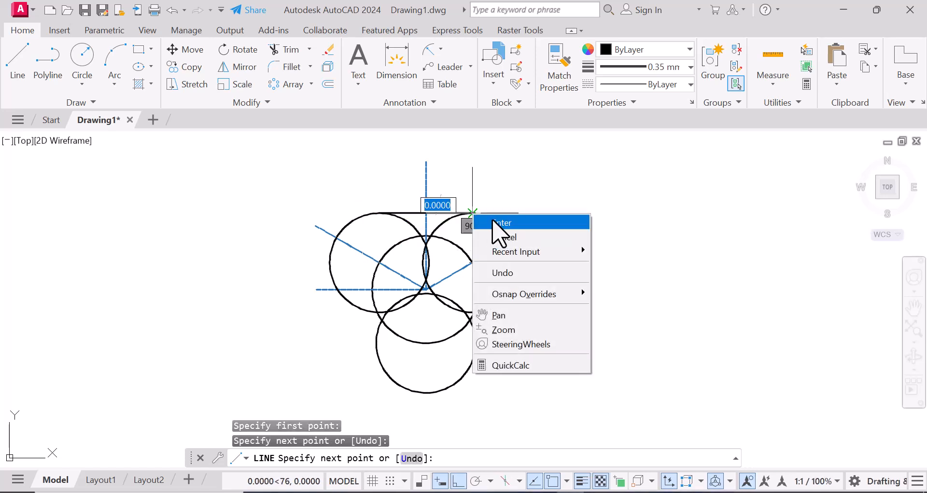
pyautogui.click(500, 223)
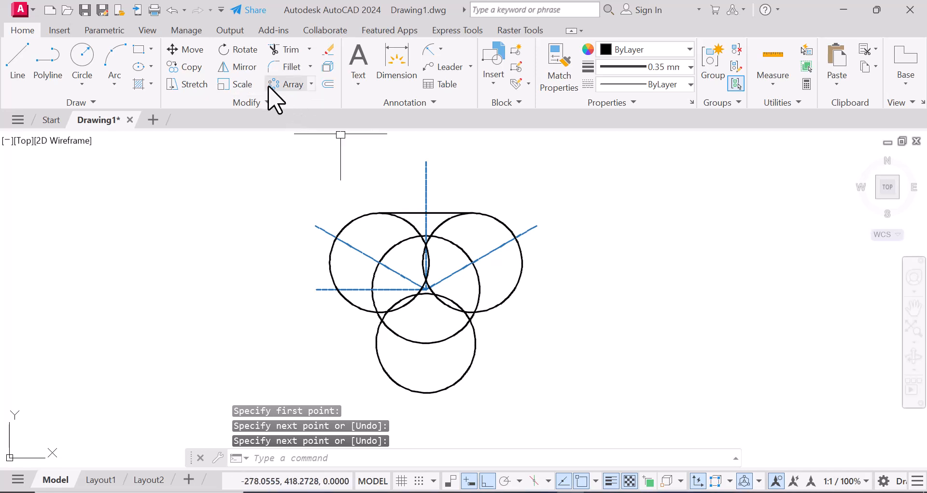
# Create a polar array of the horizontal tangent line about the R130 circle's centre with 3 items filling 360 degrees.
pyautogui.click(285, 84)
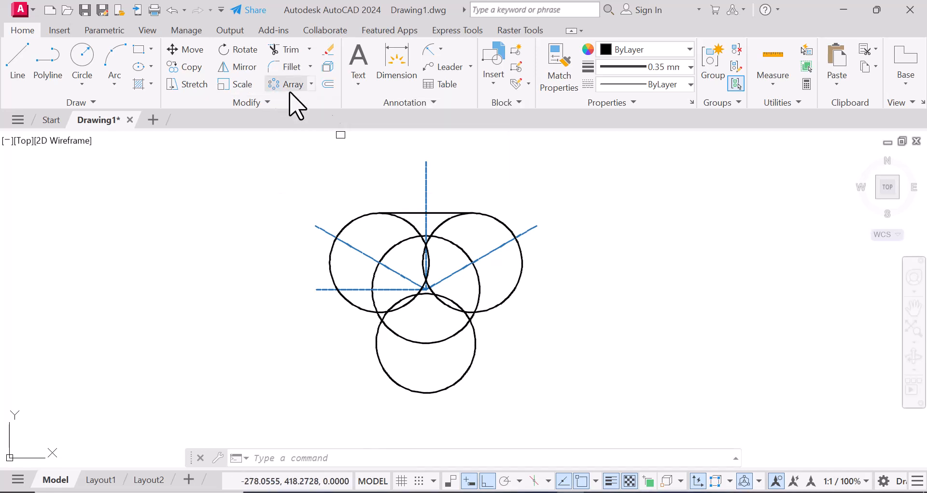
pyautogui.click(408, 213)
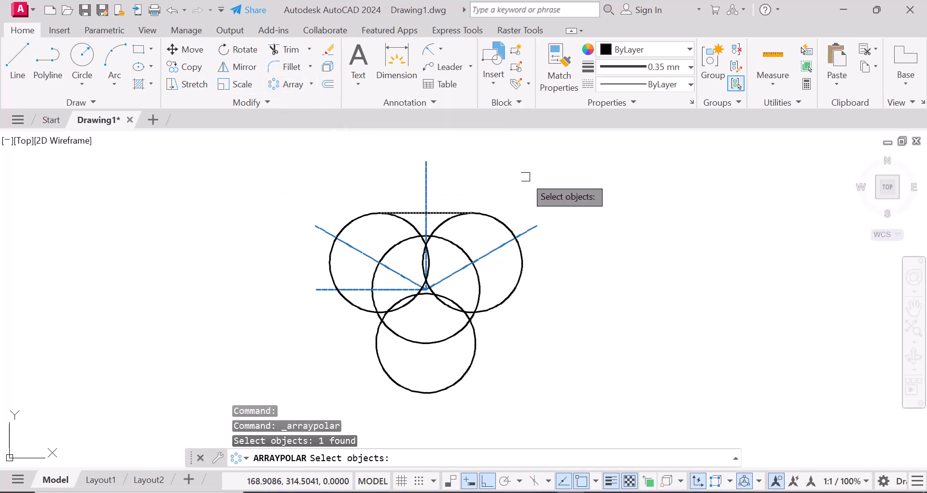
pyautogui.press('Return')
pyautogui.scroll(7, 423, 289)
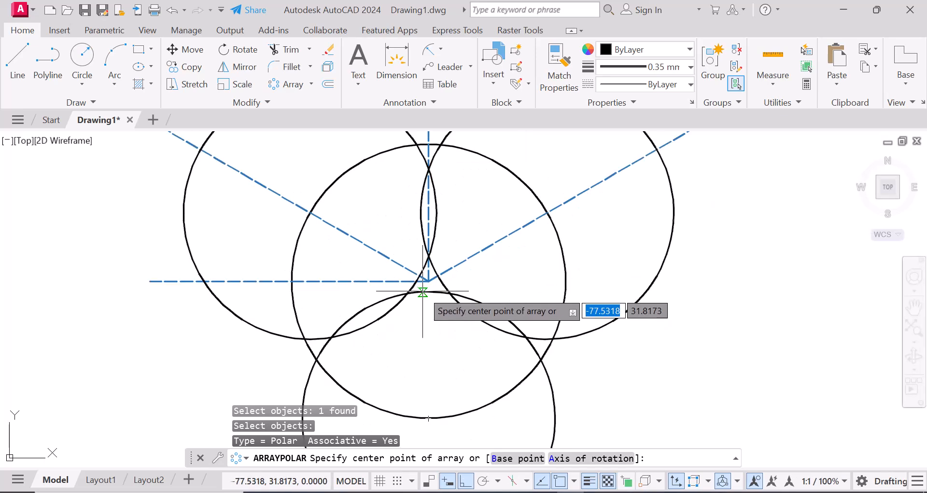
pyautogui.click(435, 265)
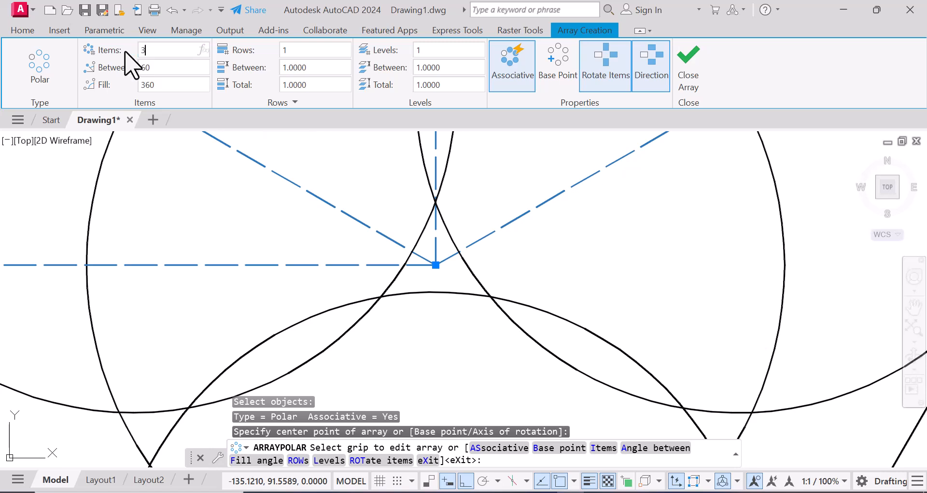
pyautogui.write('3')
pyautogui.press('Return')
pyautogui.scroll(-10, 411, 223)
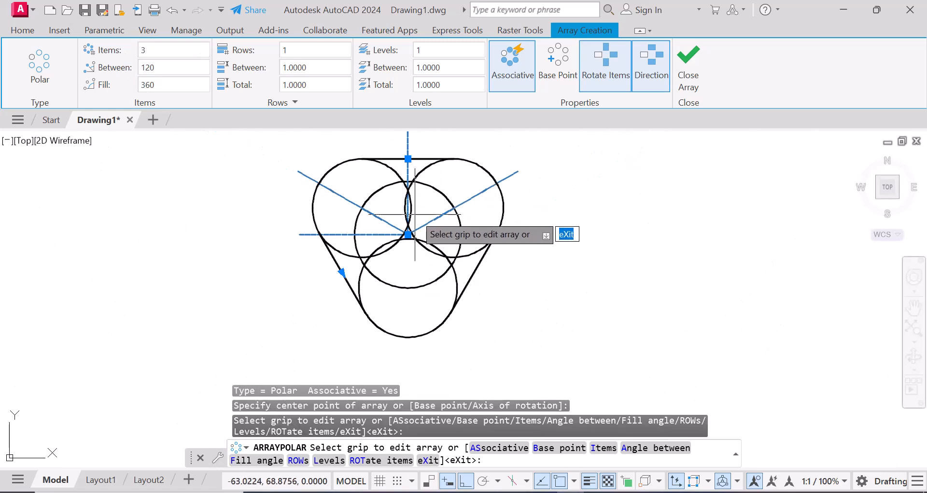
pyautogui.click(688, 72)
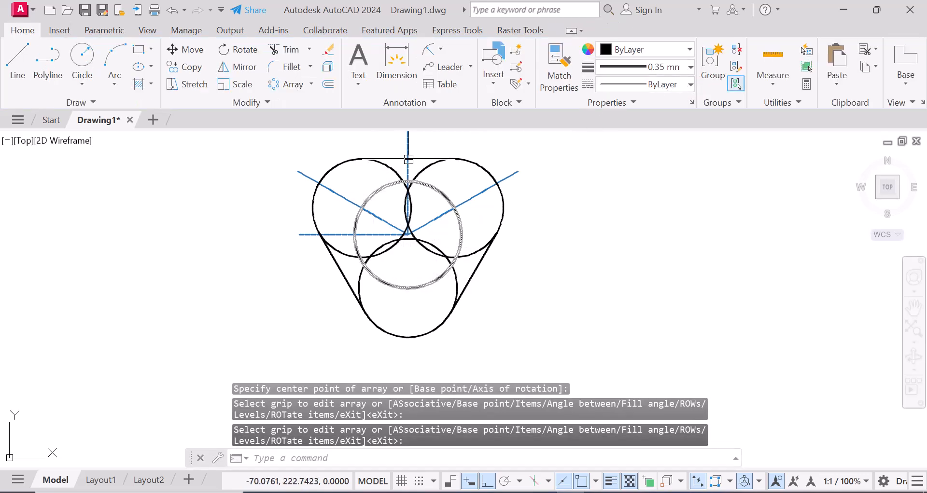
pyautogui.click(284, 49)
pyautogui.scroll(2, 380, 261)
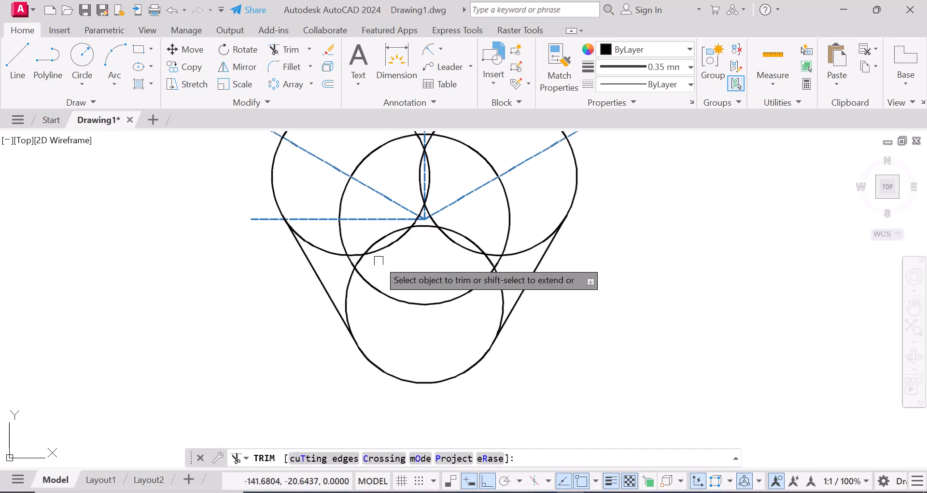
pyautogui.click(348, 288)
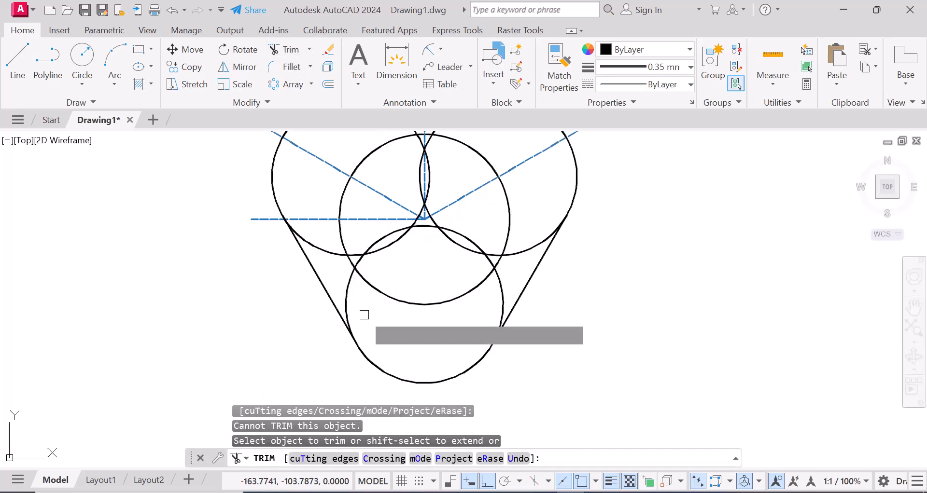
pyautogui.press('Escape')
pyautogui.press('Escape')
pyautogui.press('Escape')
pyautogui.press('Escape')
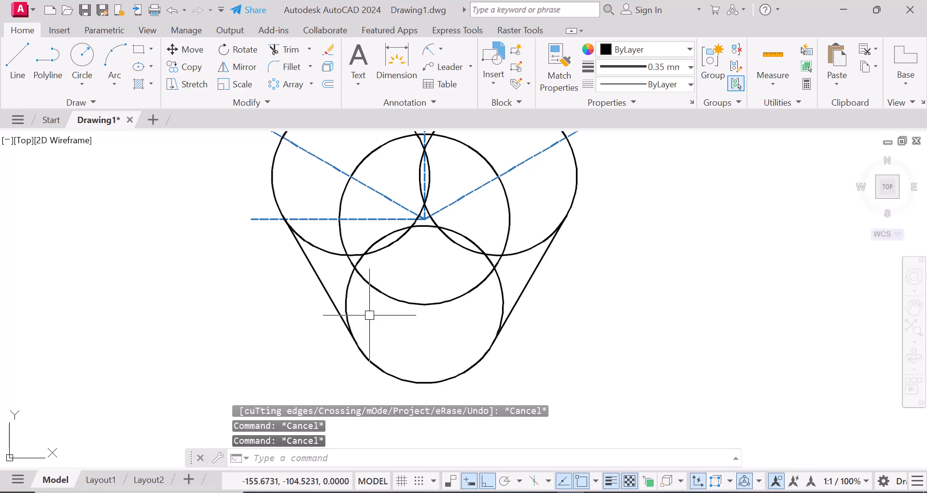
# Explode the polar array of tangent lines into separate lines.
pyautogui.click(328, 293)
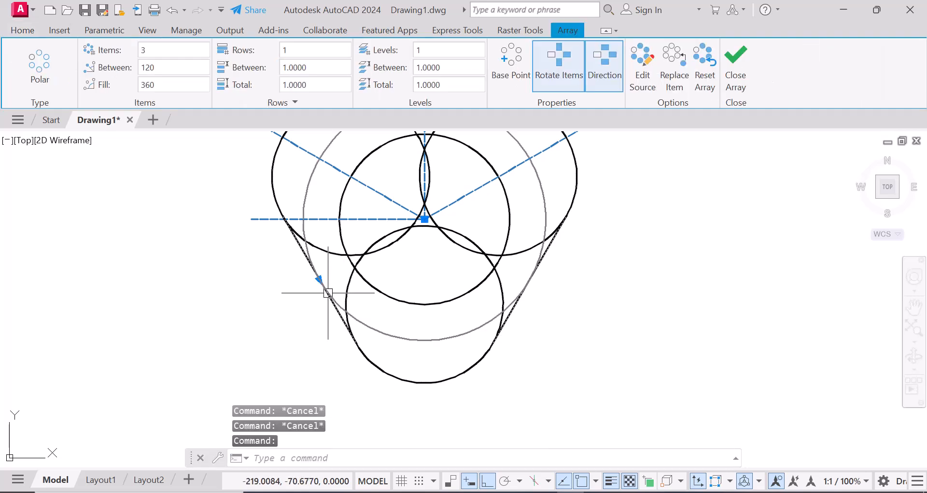
pyautogui.write('e')
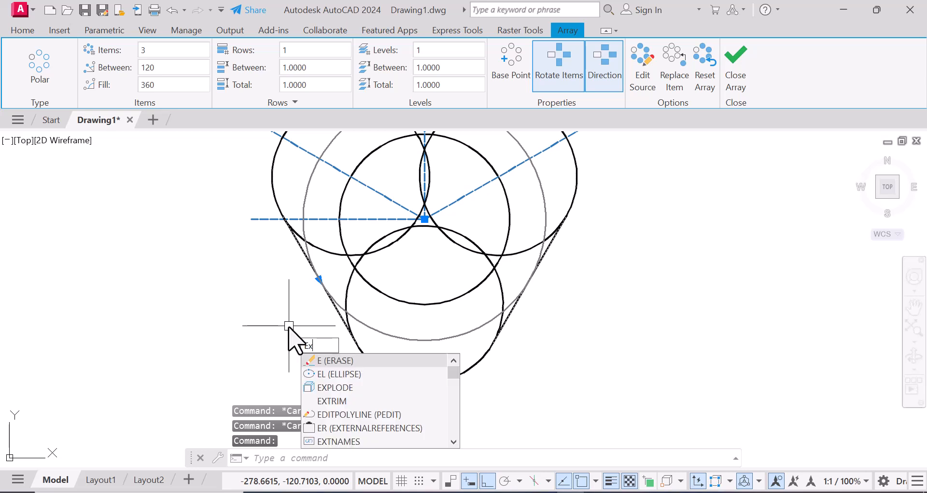
pyautogui.write('x')
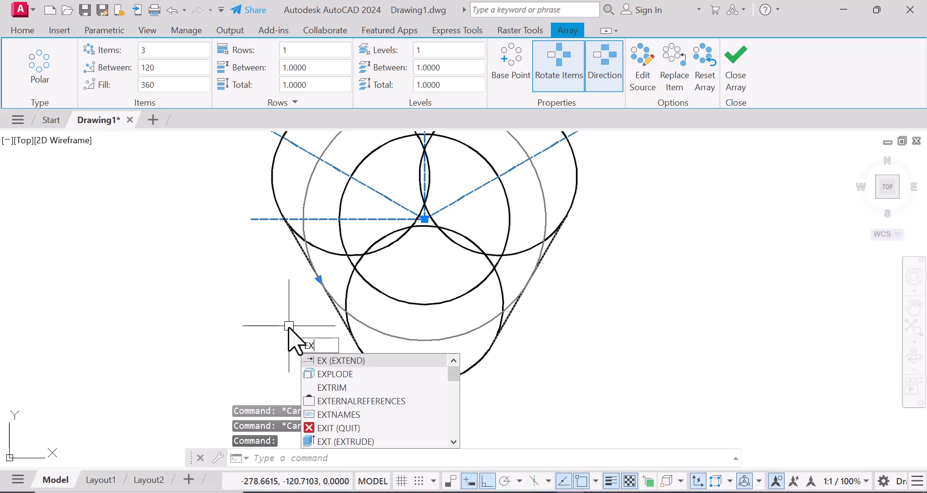
pyautogui.click(344, 374)
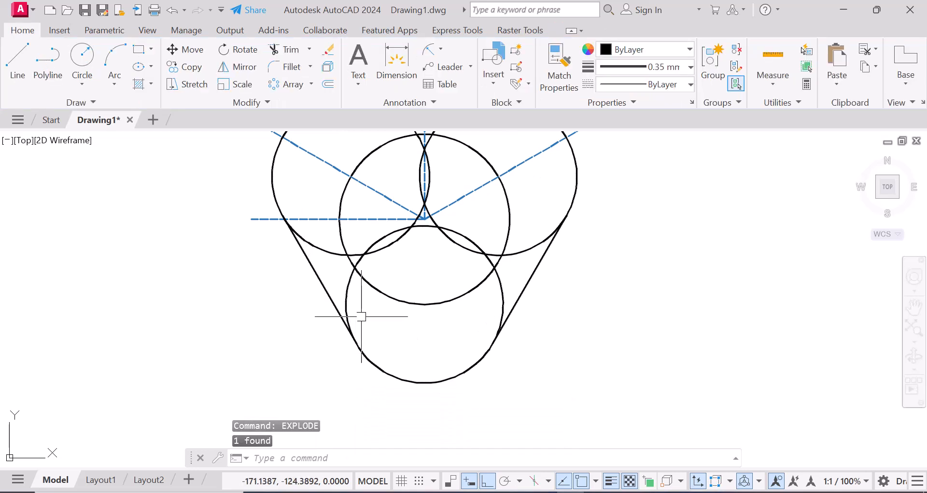
# Explode the polar array of R120 circles into separate circles.
pyautogui.click(352, 274)
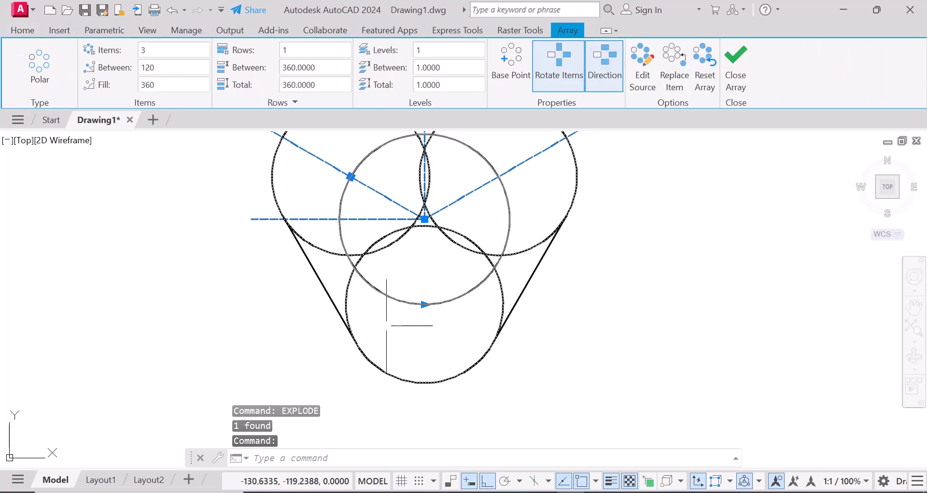
pyautogui.write('EX')
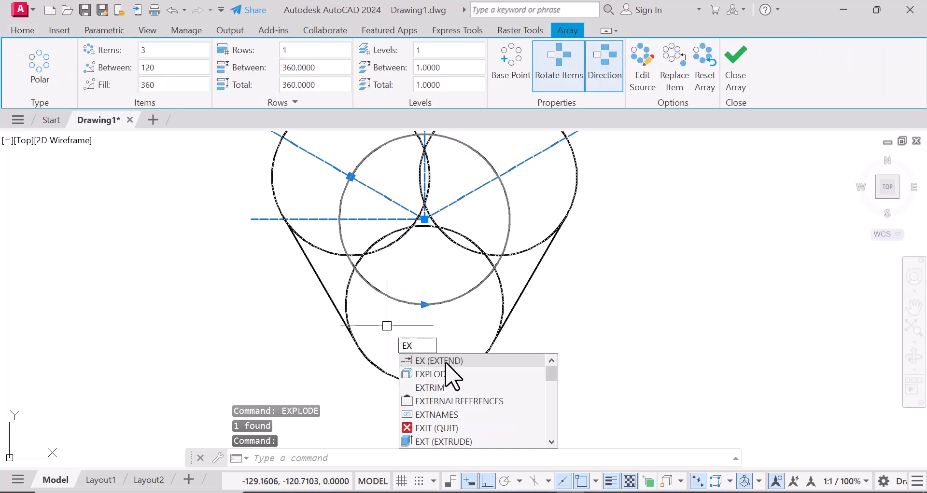
pyautogui.click(451, 375)
pyautogui.scroll(-2, 435, 356)
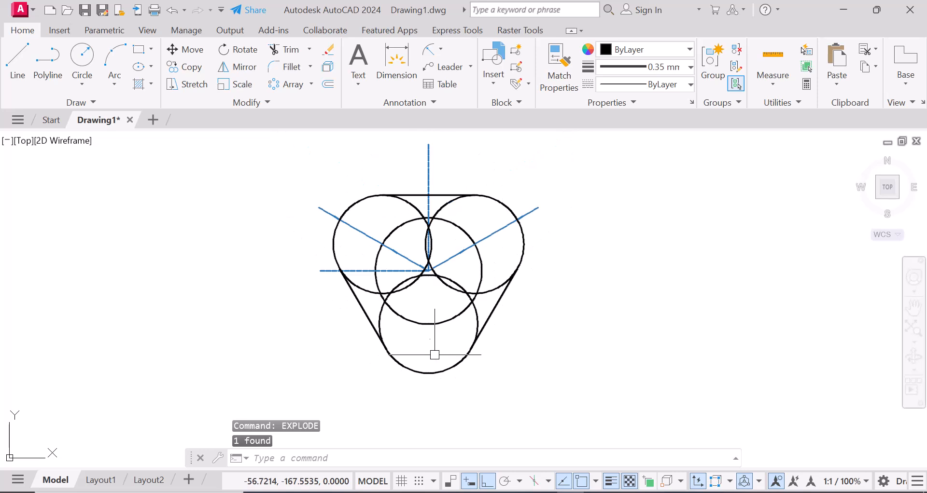
# Trim the R120 circle arcs lying between the R130 circle and the outer plate outline.
pyautogui.click(290, 51)
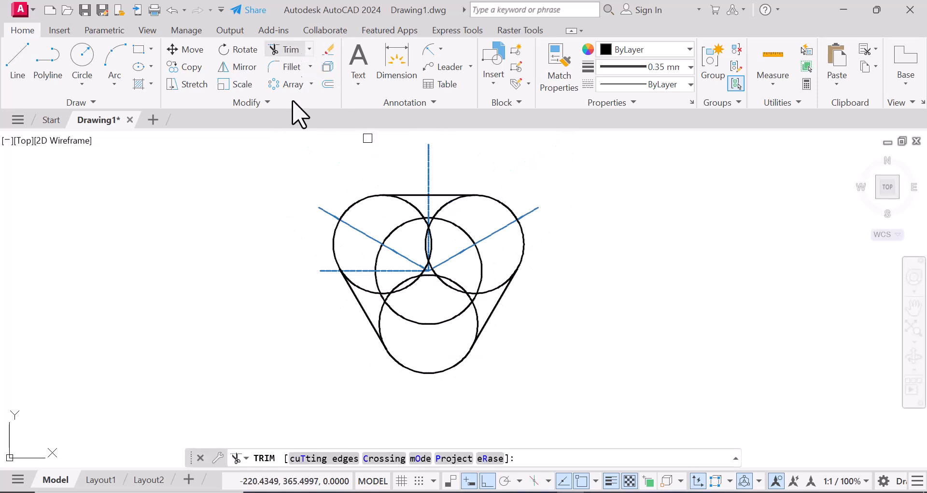
pyautogui.click(384, 317)
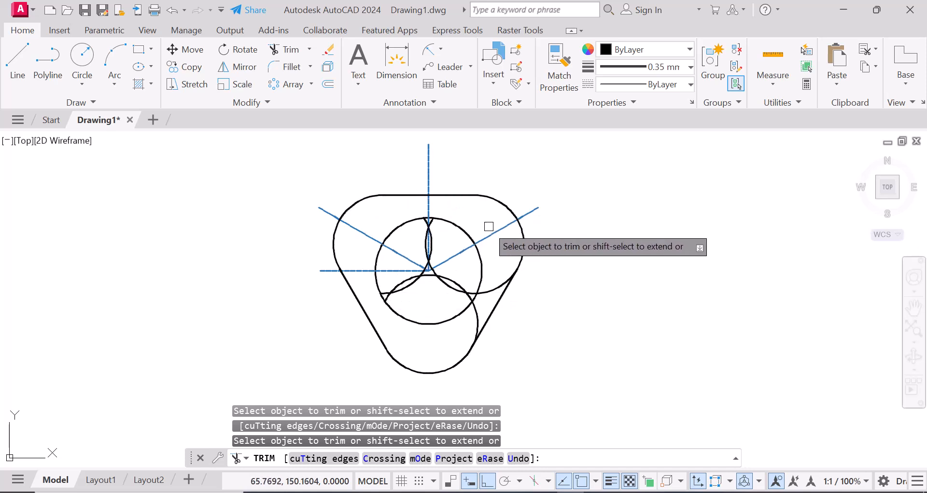
pyautogui.scroll(2, 484, 288)
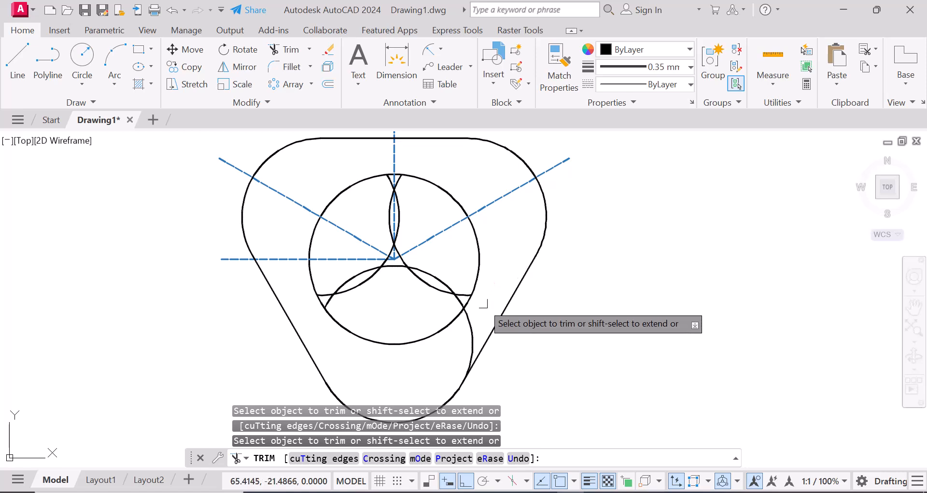
pyautogui.click(414, 305)
pyautogui.click(437, 270)
# Trim the leftover R120 arc pieces inside the lower half of the R130 circle, including those just below its centre.
pyautogui.scroll(2, 378, 293)
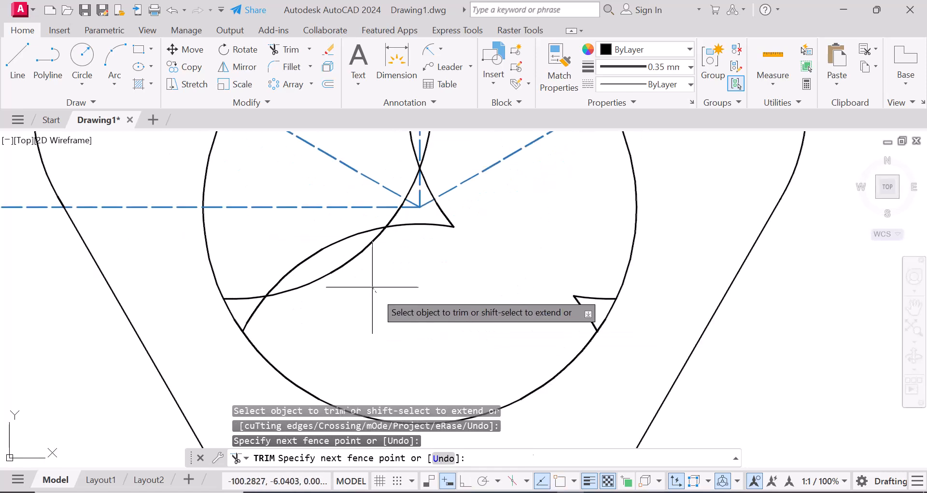
pyautogui.click(376, 292)
pyautogui.click(326, 259)
pyautogui.click(242, 264)
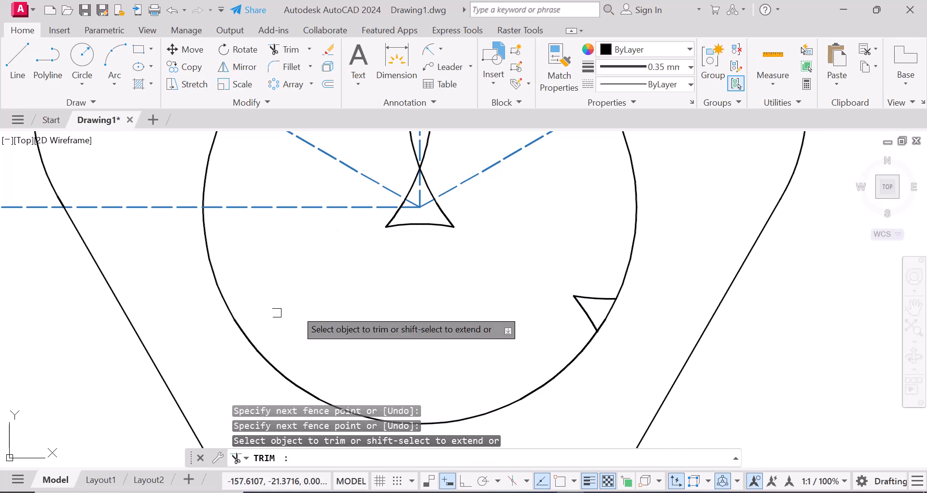
pyautogui.click(586, 278)
pyautogui.click(579, 313)
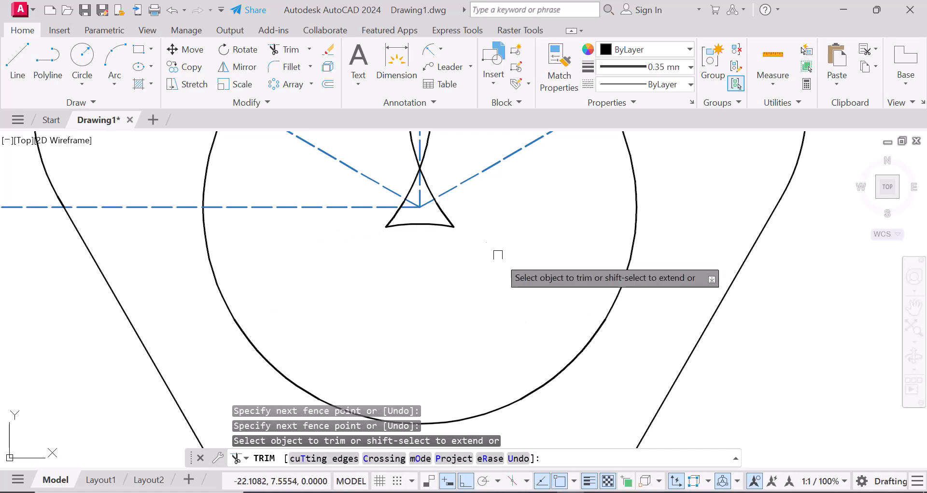
pyautogui.click(472, 210)
pyautogui.press('Return')
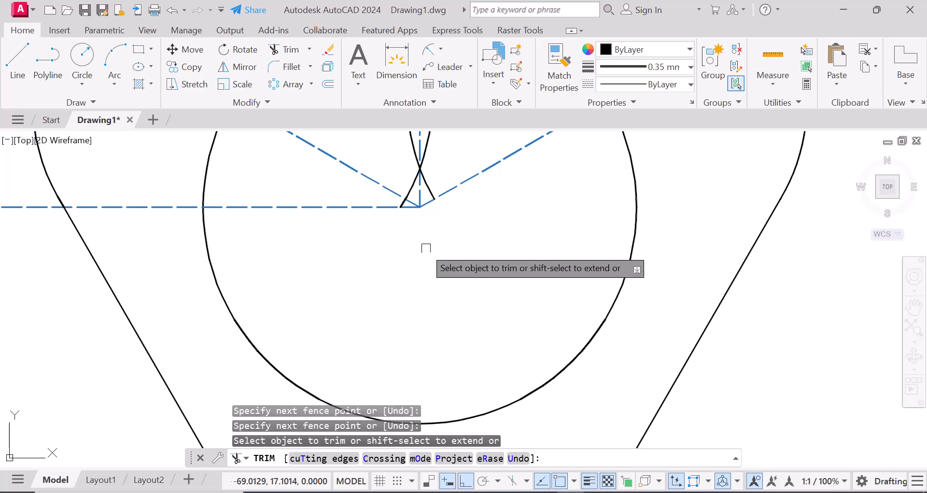
# Trim the R120 arc ends near the R130 circle's centre and the lens-shaped arcs along the vertical centreline.
pyautogui.scroll(5, 408, 198)
pyautogui.click(385, 228)
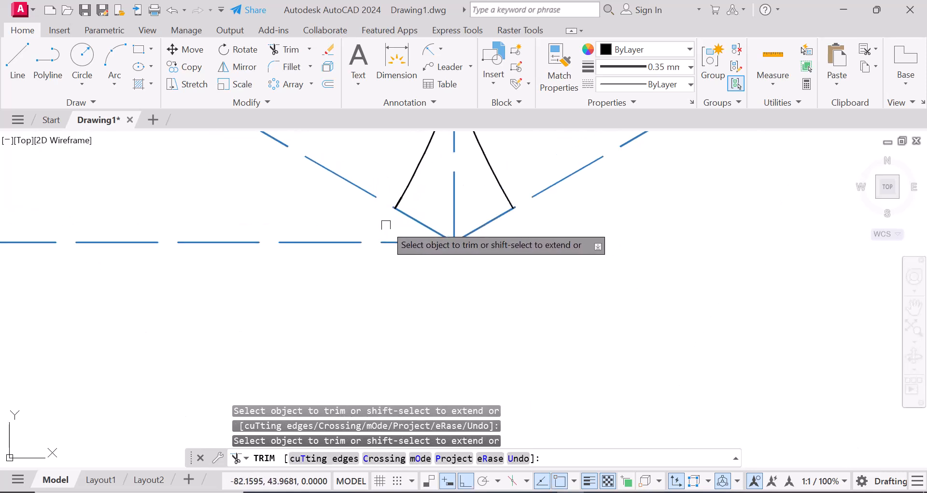
pyautogui.click(493, 182)
pyautogui.scroll(-5, 457, 298)
pyautogui.scroll(-1, 456, 299)
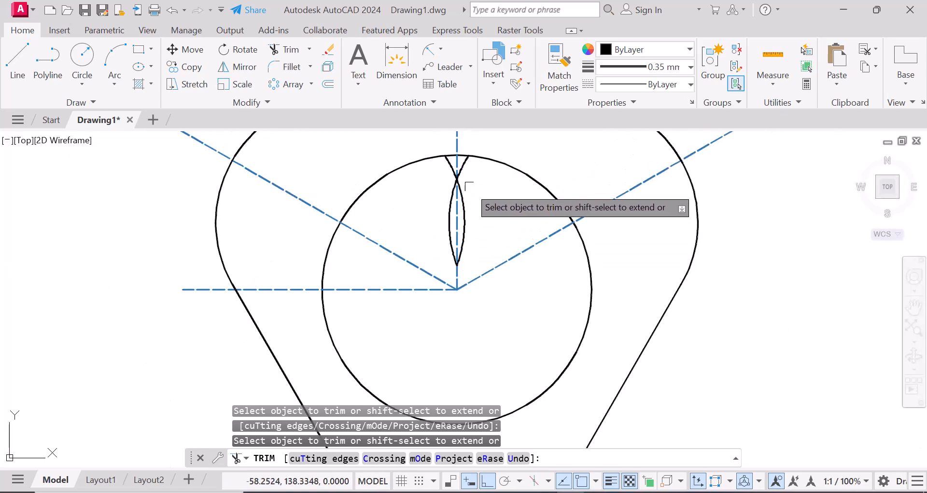
pyautogui.scroll(3, 458, 207)
pyautogui.click(455, 219)
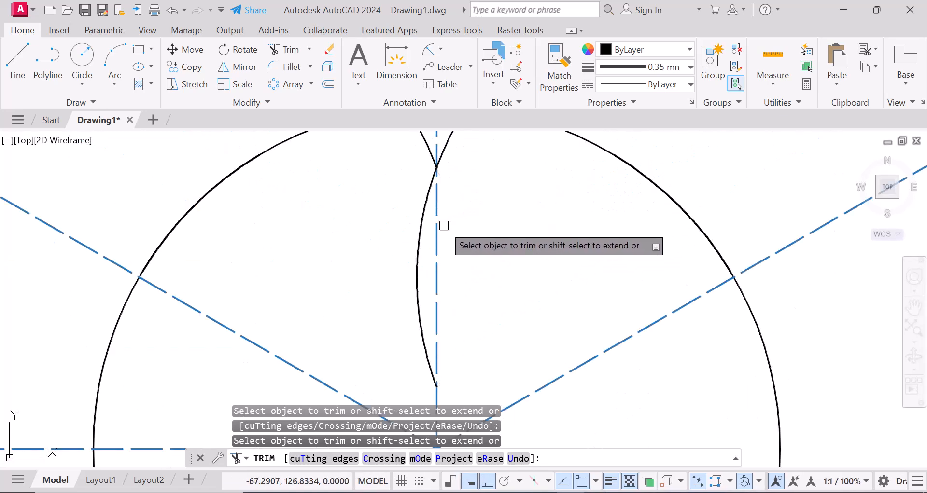
pyautogui.click(421, 220)
# Trim the last short R120 arc pieces beneath the top of the R130 circle and finish trimming.
pyautogui.scroll(-3, 441, 205)
pyautogui.scroll(4, 444, 197)
pyautogui.click(435, 209)
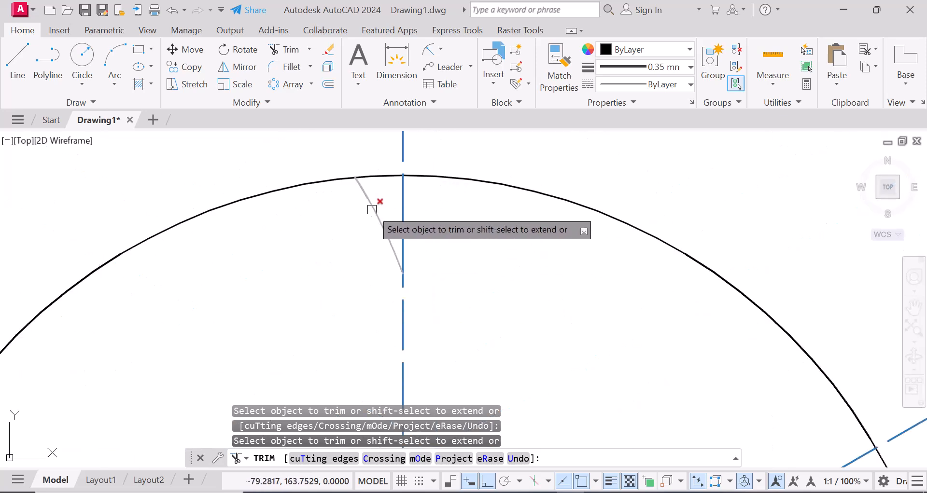
pyautogui.scroll(-6, 371, 209)
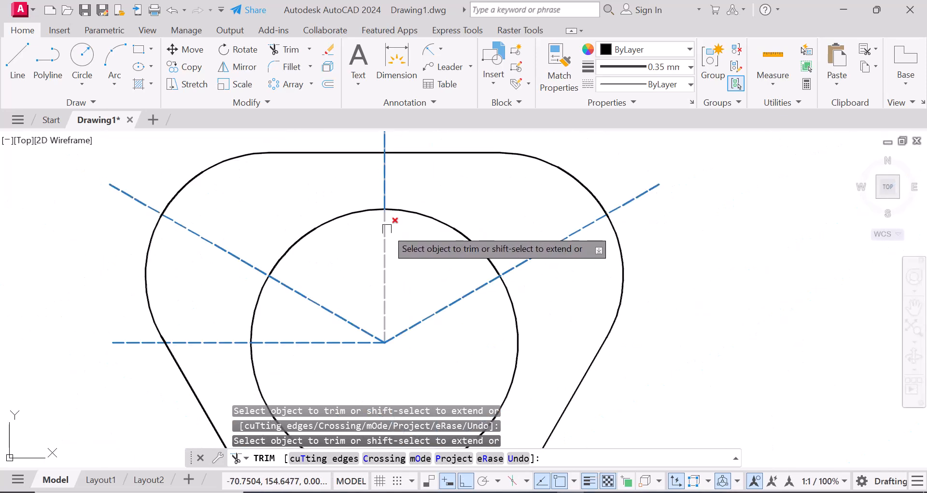
pyautogui.rightClick(566, 278)
pyautogui.click(598, 284)
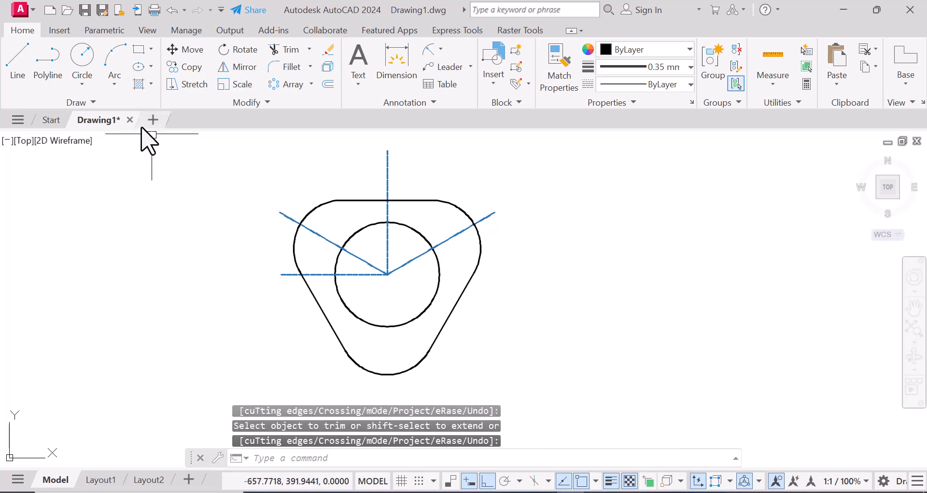
# Draw a circle of radius 30 centred where the R130 circle crosses the horizontal centreline.
pyautogui.click(83, 65)
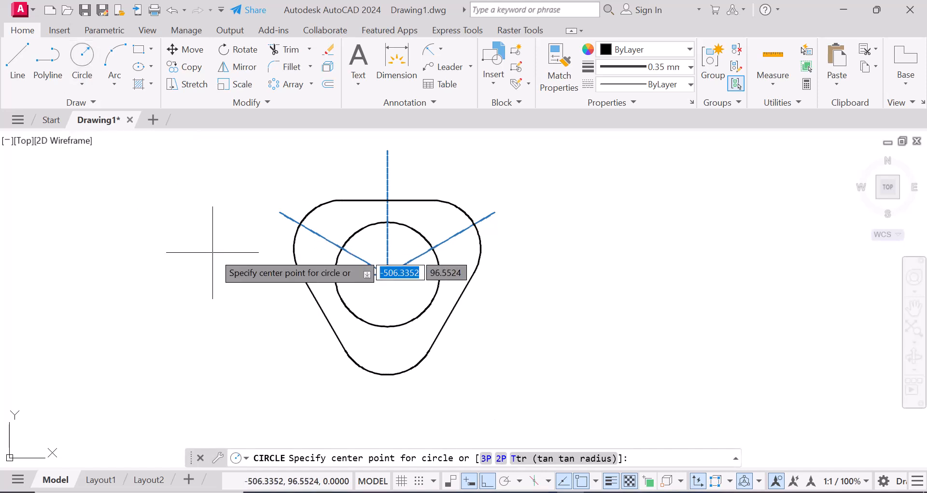
pyautogui.scroll(2, 200, 263)
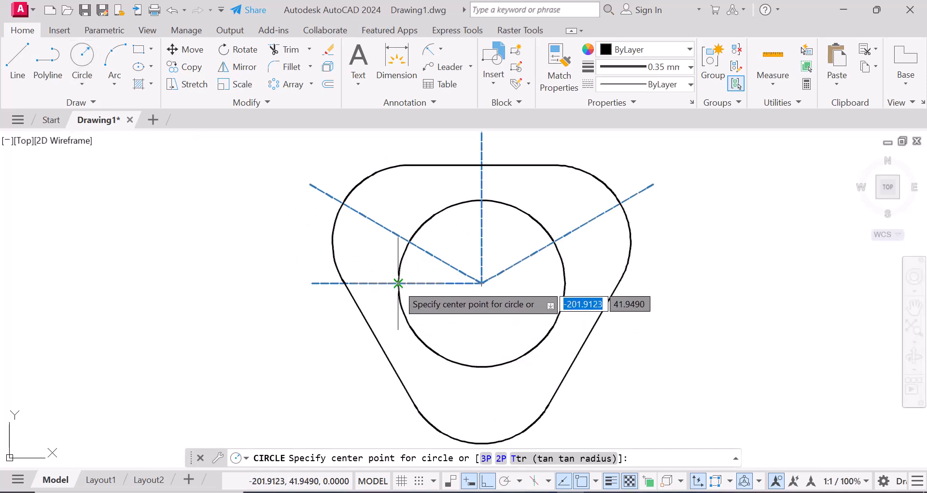
pyautogui.click(398, 284)
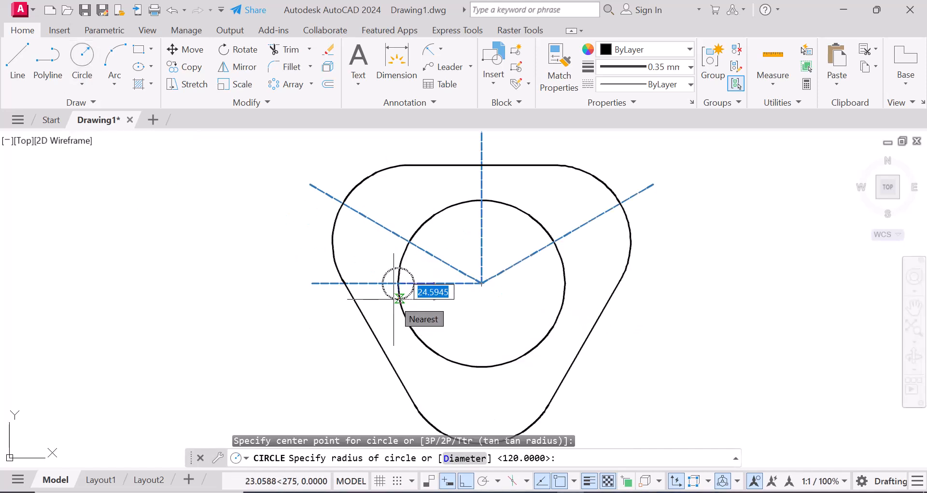
pyautogui.write('30')
pyautogui.press('Return')
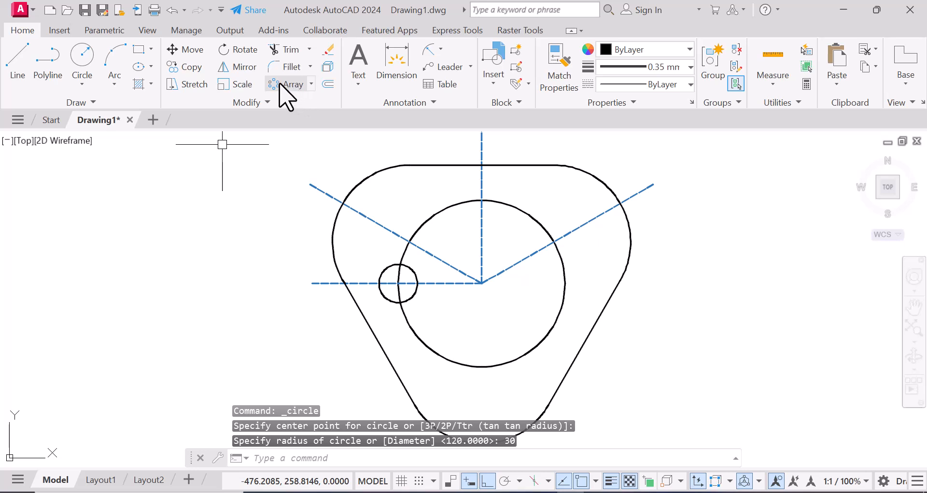
# Mirror the R30 circle about the upper-left inclined centreline, keeping the source circle.
pyautogui.click(250, 70)
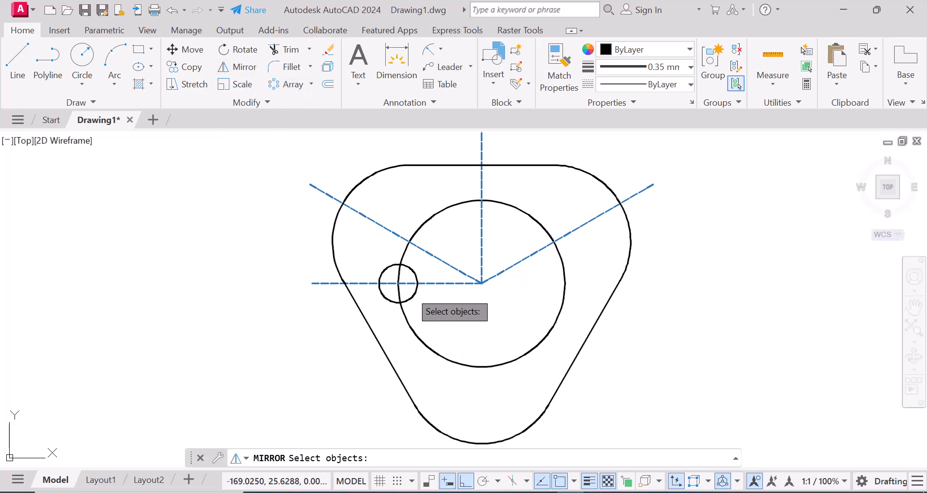
pyautogui.click(411, 295)
pyautogui.press('Return')
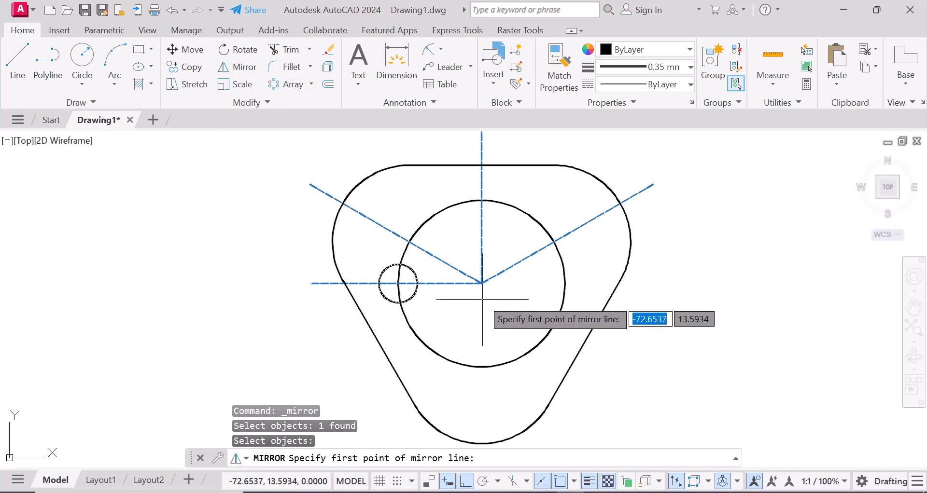
pyautogui.click(482, 284)
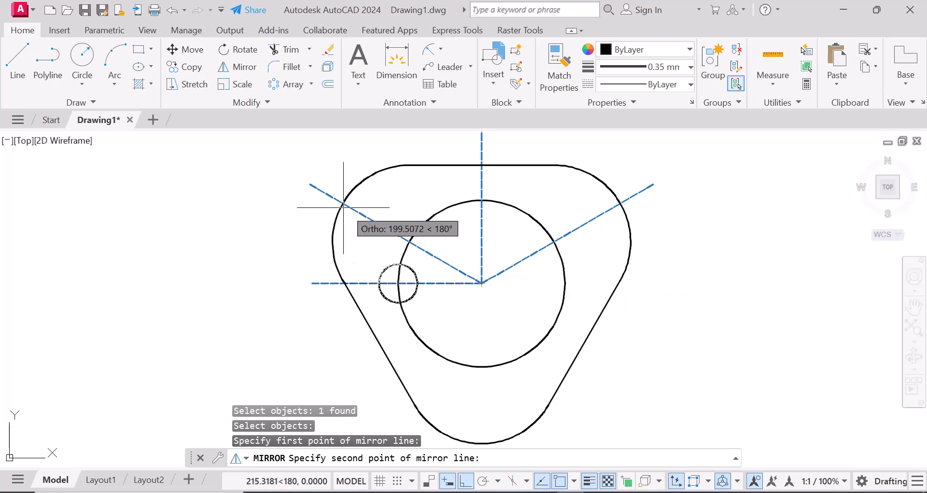
pyautogui.click(310, 185)
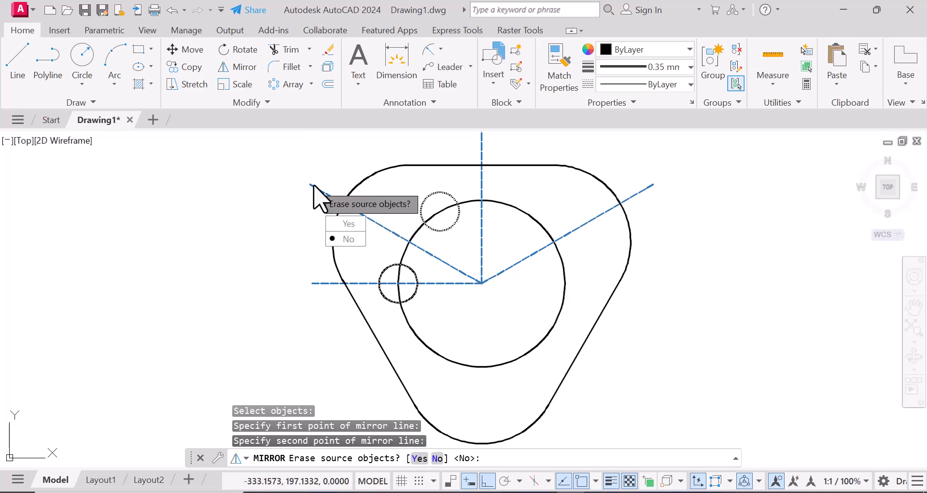
pyautogui.rightClick(316, 187)
pyautogui.click(348, 195)
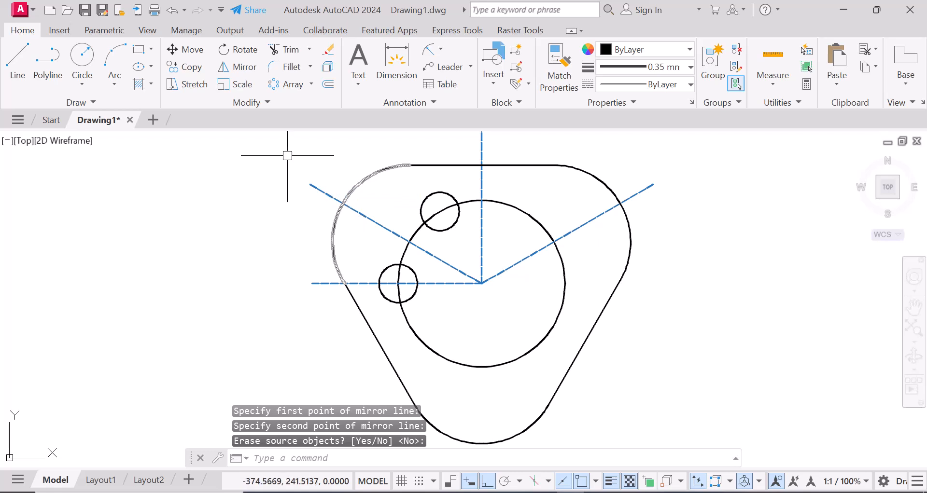
# Draw R160 and R100 circles concentric with the R130 circle, through the outer and inner quadrants of the R30 circle on the horizontal centreline.
pyautogui.click(83, 62)
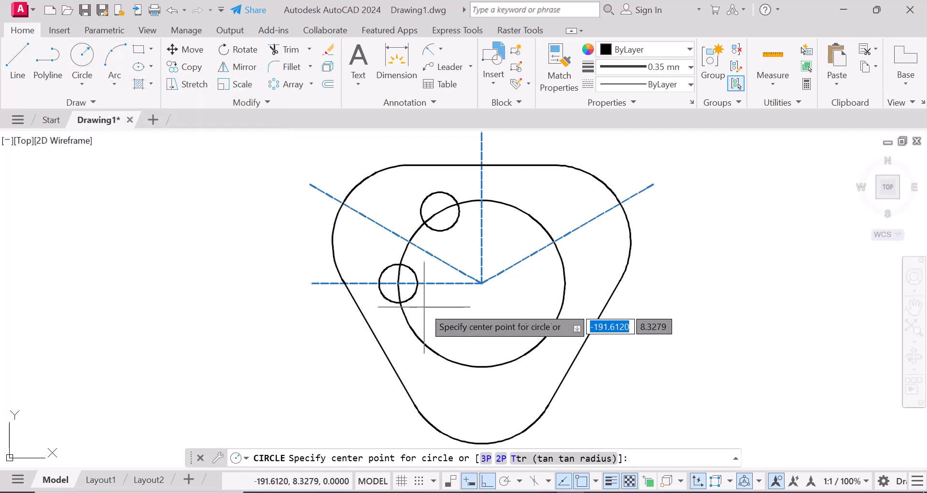
pyautogui.click(481, 284)
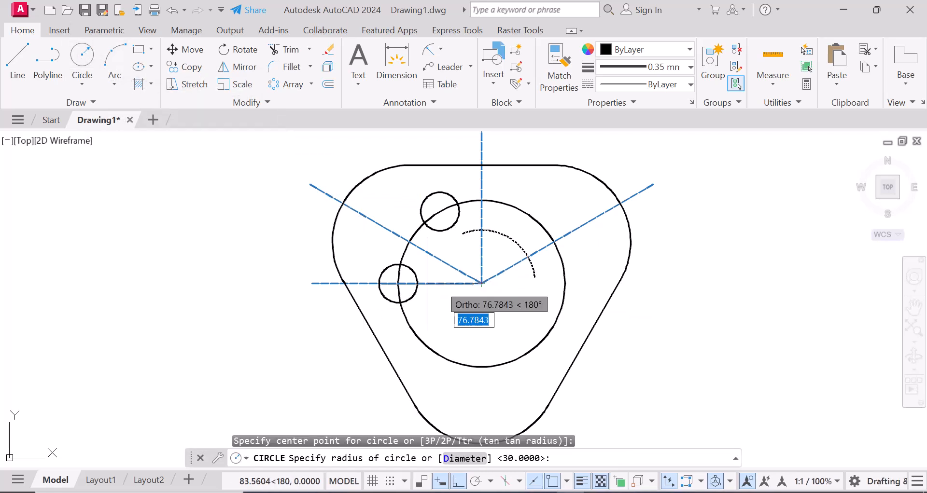
pyautogui.click(380, 284)
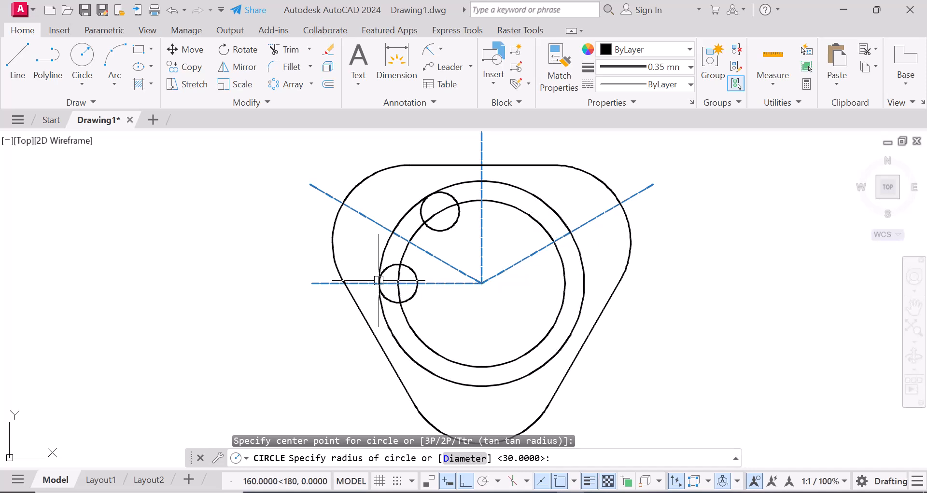
pyautogui.click(80, 57)
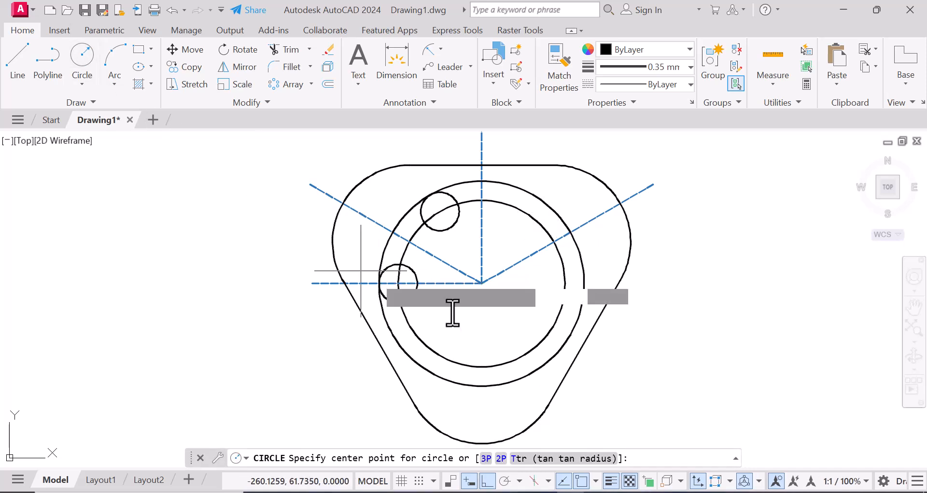
pyautogui.click(481, 284)
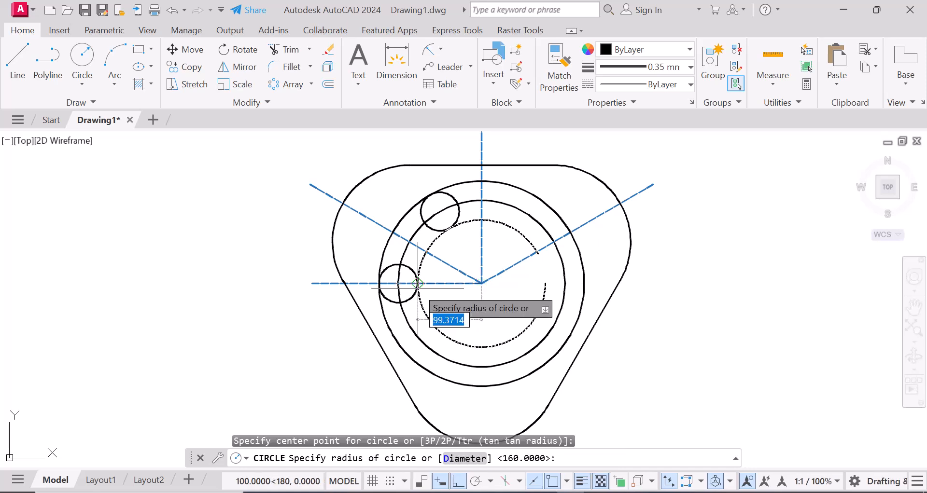
pyautogui.click(418, 284)
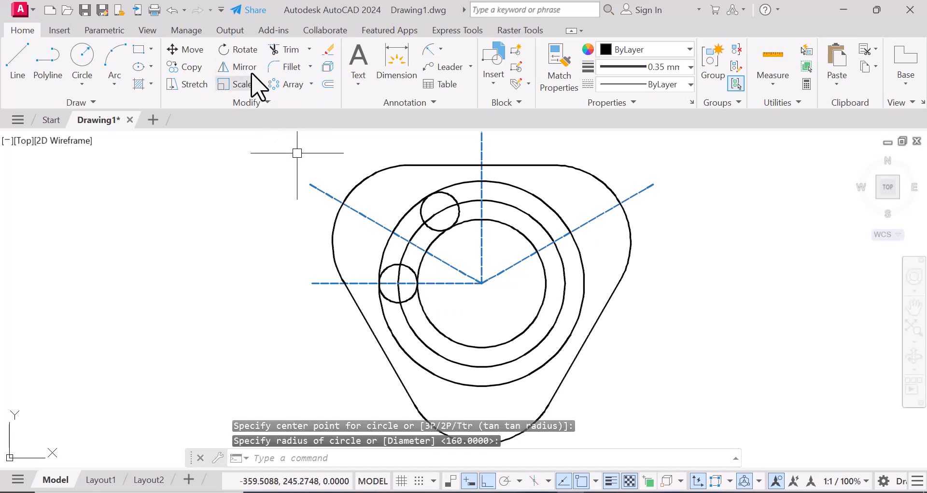
# Trim the R160 and R100 circles so that only their arcs between the two R30 circles remain.
pyautogui.click(295, 50)
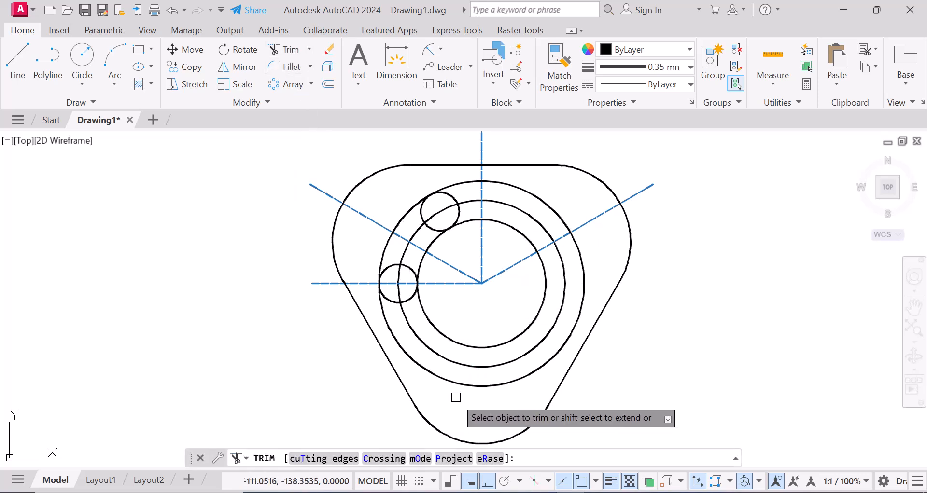
pyautogui.click(458, 383)
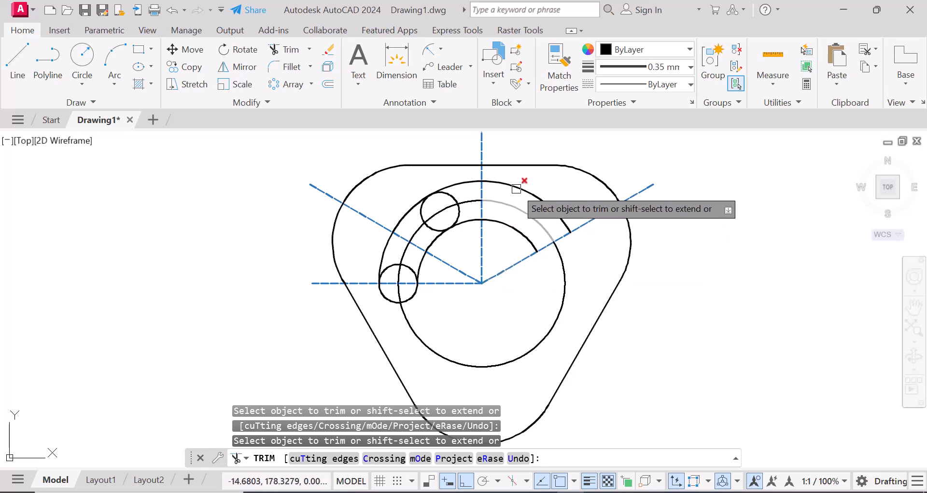
pyautogui.click(534, 193)
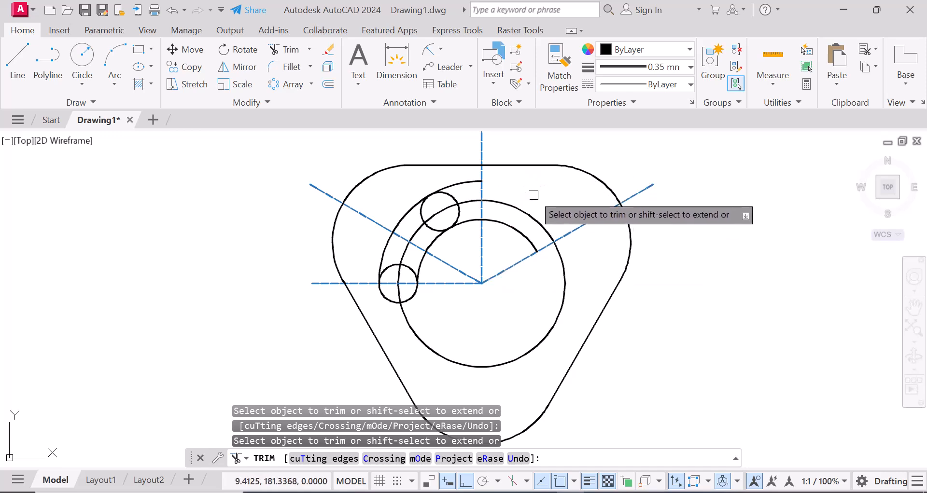
pyautogui.click(514, 228)
pyautogui.scroll(4, 458, 189)
pyautogui.click(460, 177)
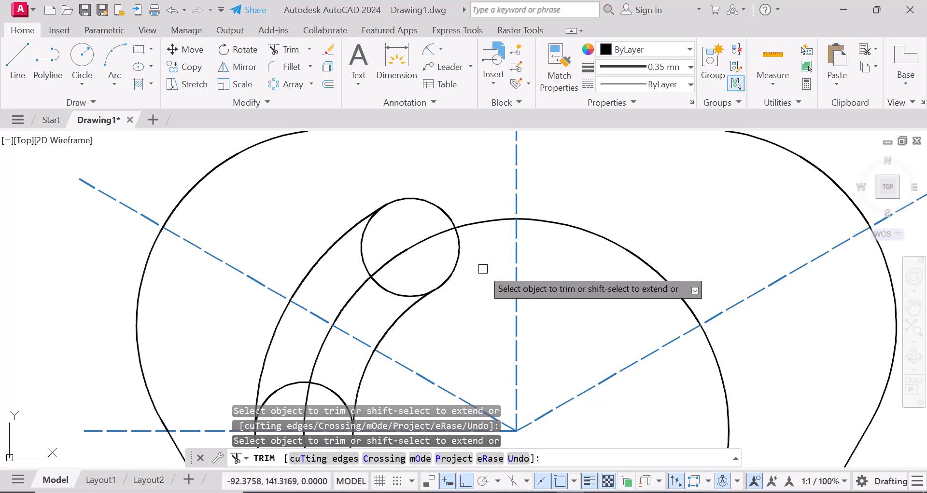
# Trim the inner halves of both R30 circles to form the rounded ends of the curved slot.
pyautogui.scroll(-4, 481, 267)
pyautogui.scroll(4, 463, 317)
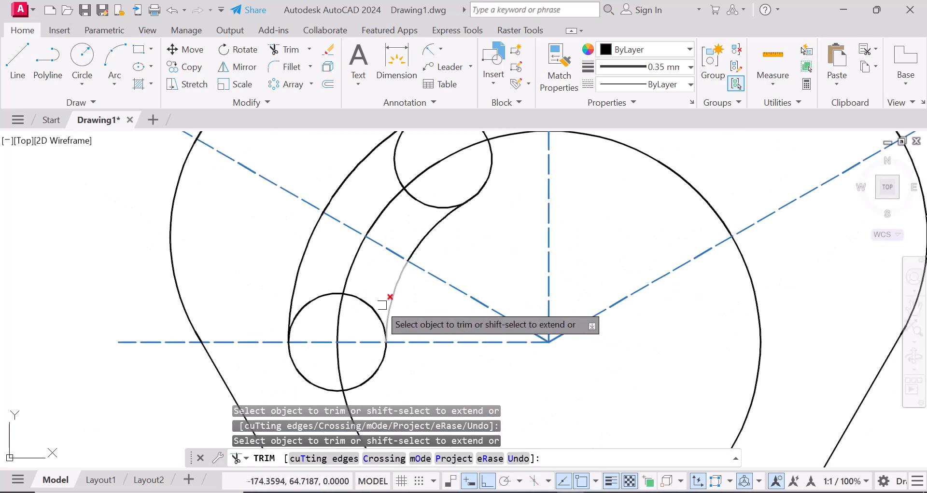
pyautogui.click(335, 292)
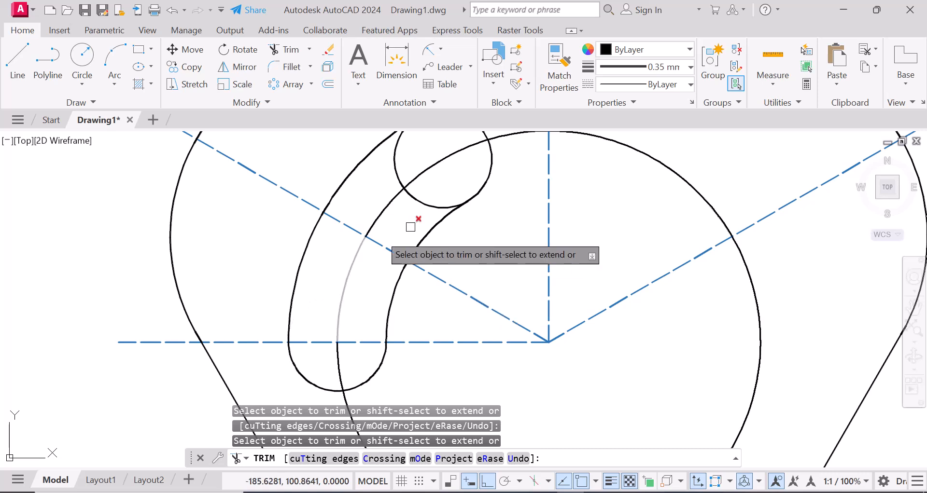
pyautogui.click(429, 206)
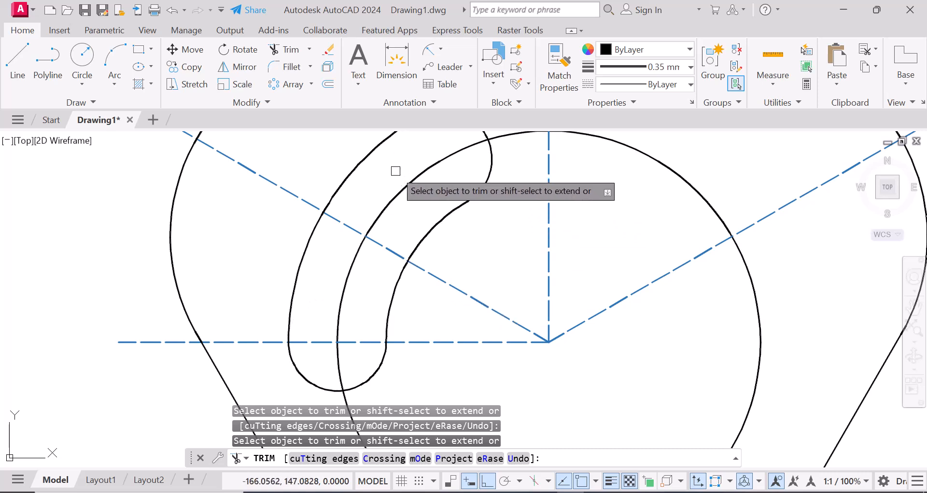
# End the Trim command on the curved slot with the whole plate in view.
pyautogui.scroll(-5, 396, 171)
pyautogui.rightClick(647, 260)
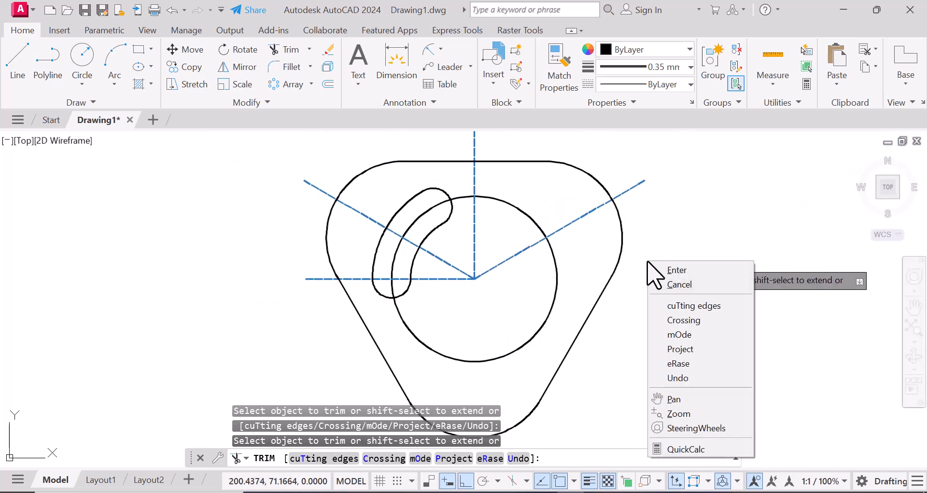
pyautogui.click(700, 270)
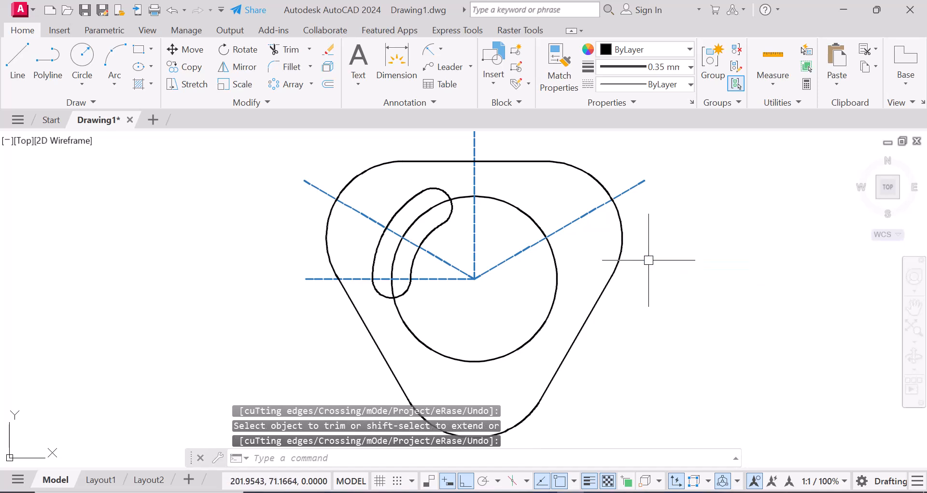
pyautogui.press('Escape')
pyautogui.press('Escape')
pyautogui.press('Escape')
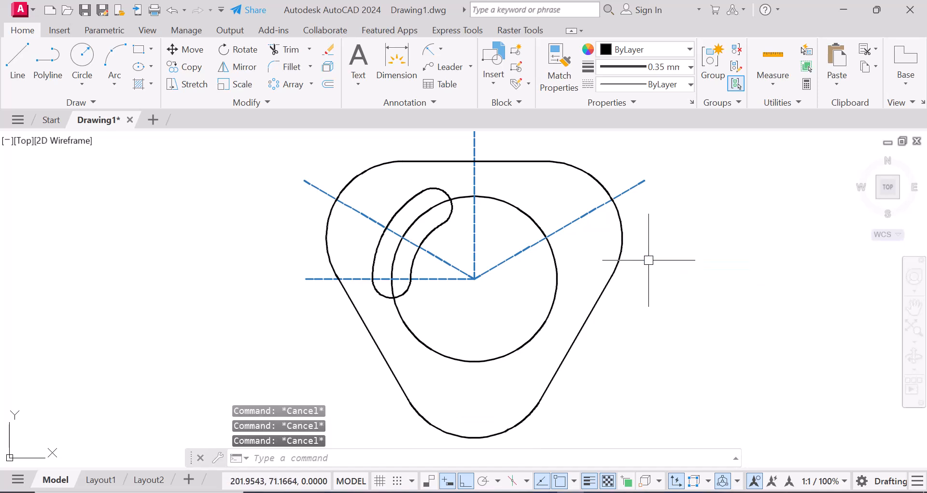
pyautogui.hotkey('alt', 'Tab')
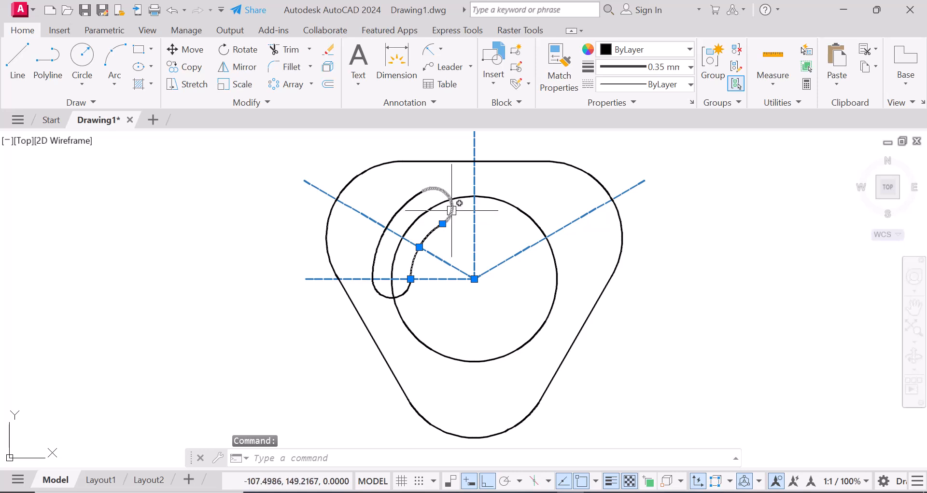
# Create an associative polar array of the curved slot with 3 items over 360° about the R130 circle's centre.
pyautogui.click(408, 203)
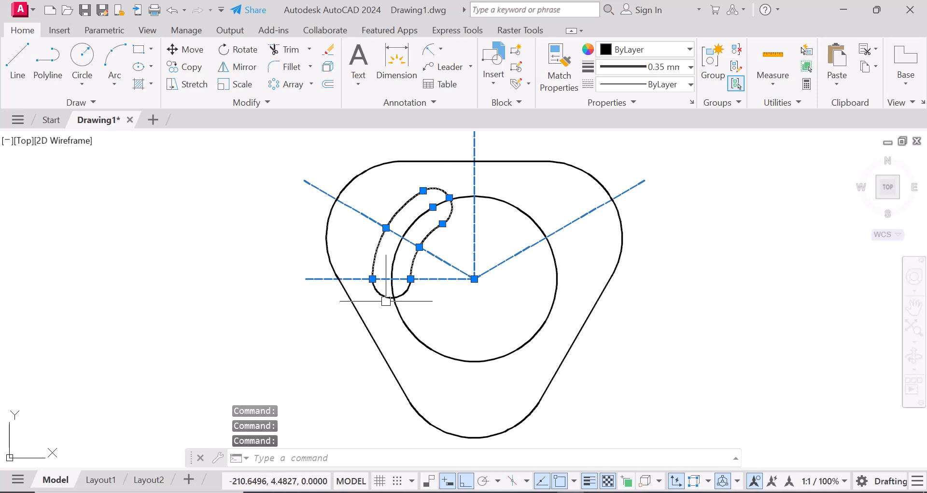
pyautogui.click(298, 85)
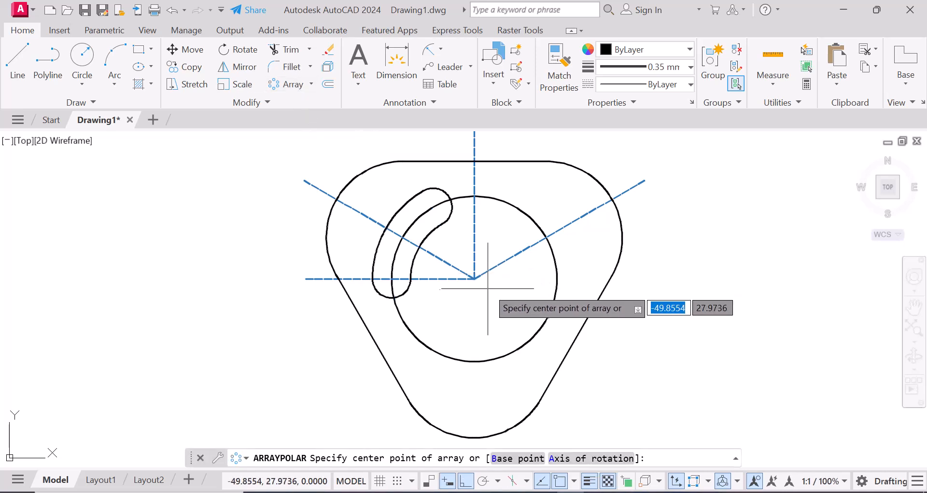
pyautogui.click(474, 279)
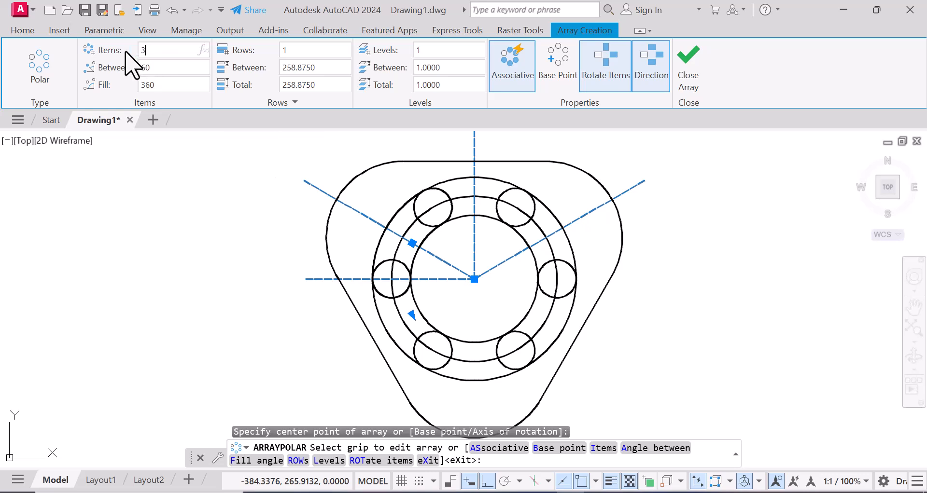
pyautogui.press('Return')
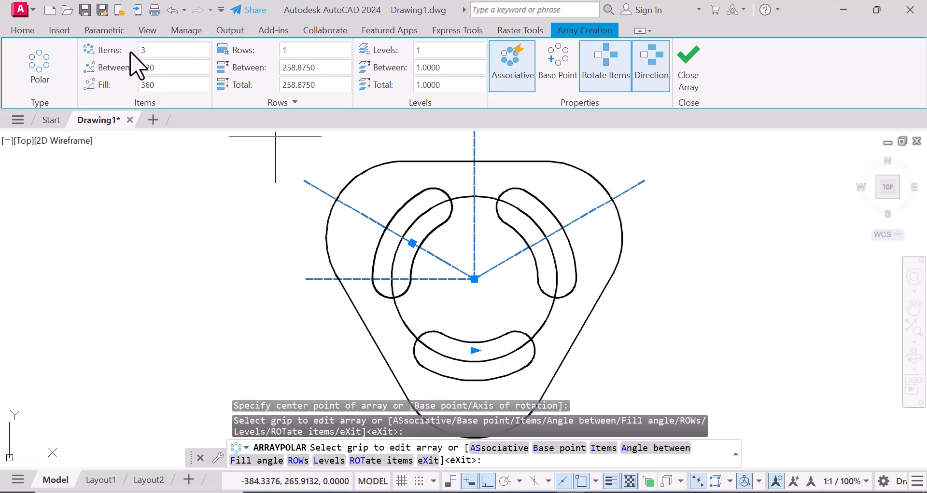
pyautogui.click(688, 65)
pyautogui.scroll(-5, 487, 271)
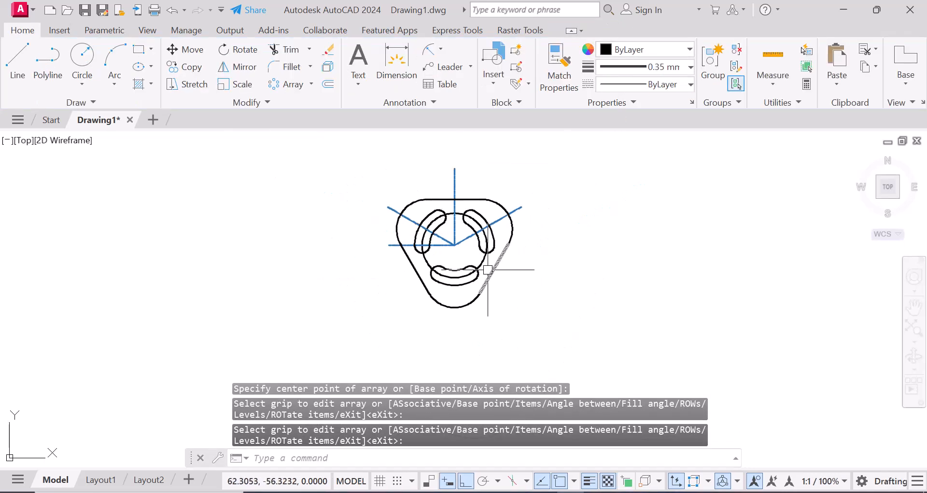
pyautogui.press('Escape')
pyautogui.press('Escape')
pyautogui.press('Escape')
# Change the R130 circle's linetype to the dashed ACAD linetype.
pyautogui.scroll(2, 420, 234)
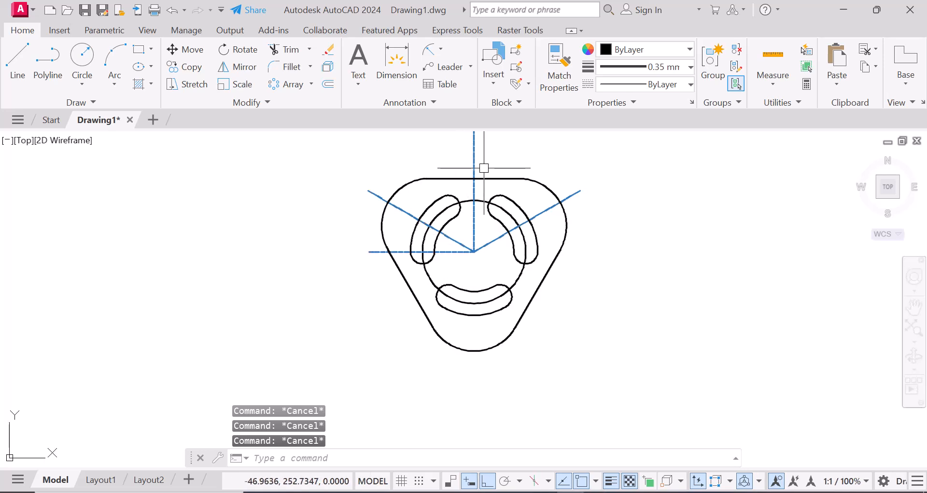
pyautogui.click(522, 277)
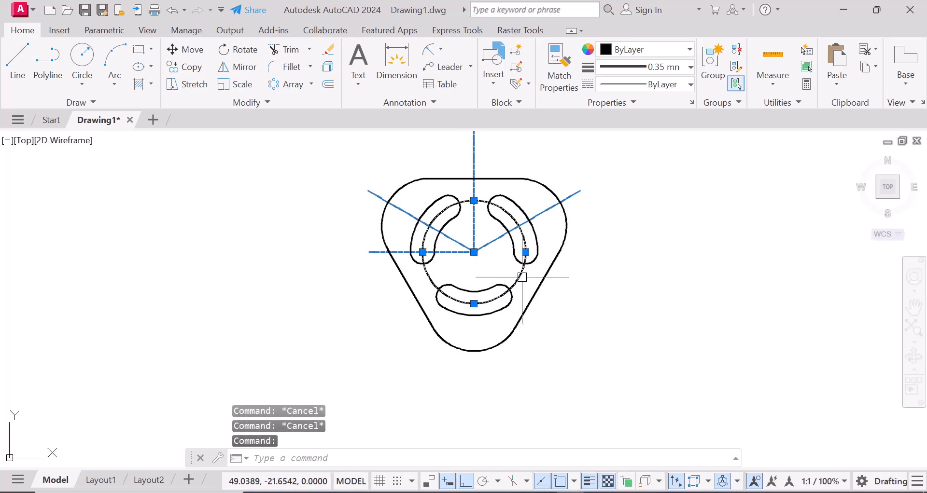
pyautogui.click(690, 85)
pyautogui.click(671, 135)
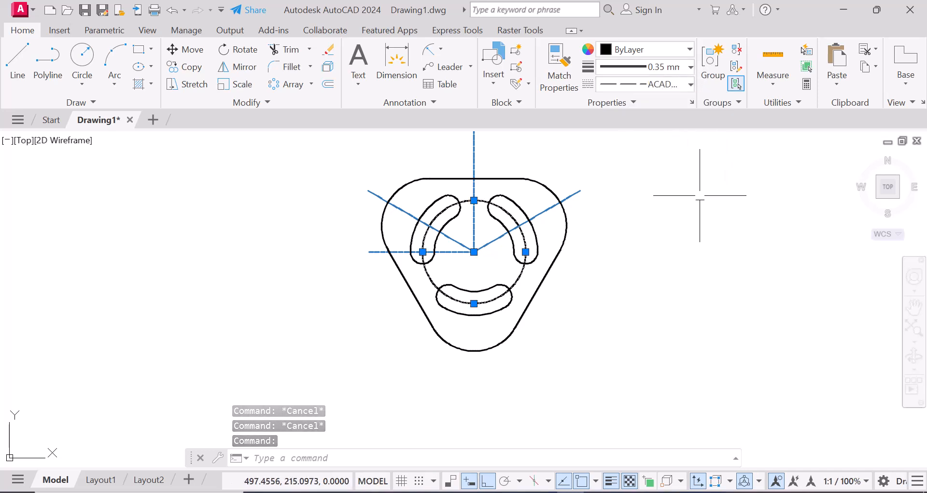
pyautogui.press('Escape')
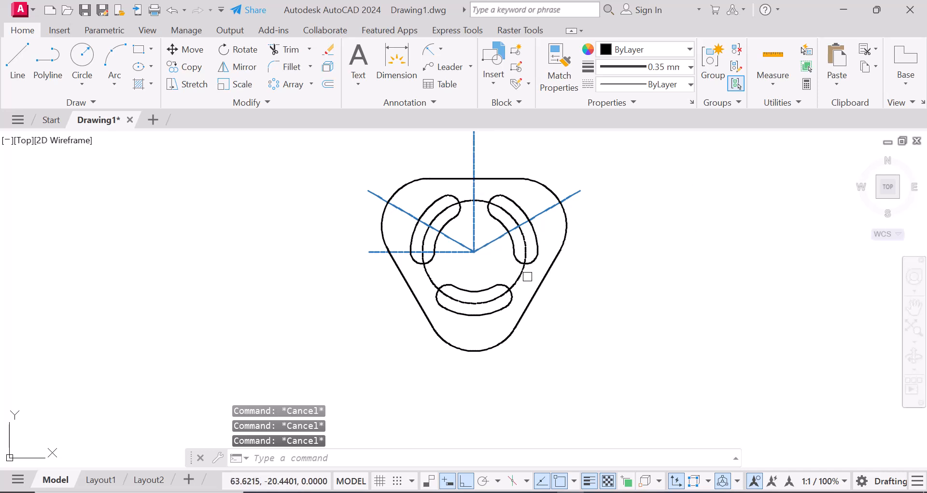
# Set the R130 circle's colour to light pink 221,179,212 and deselect it.
pyautogui.click(522, 275)
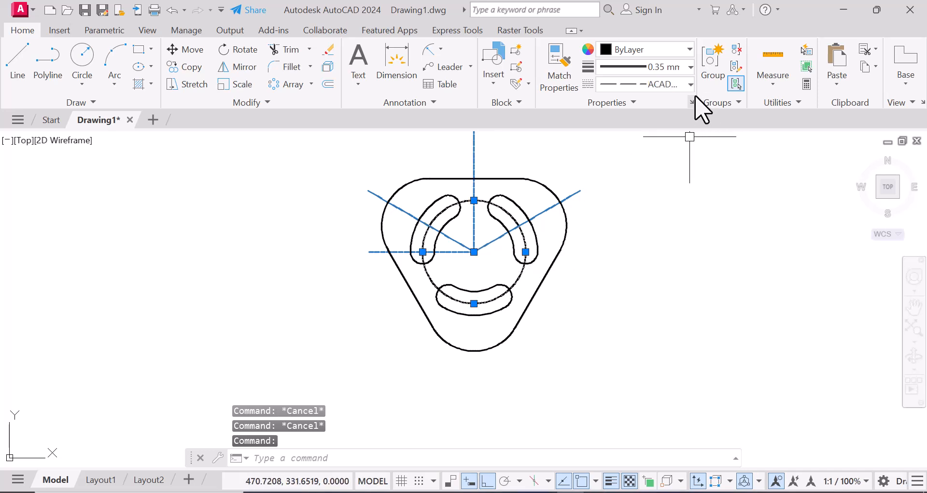
pyautogui.click(689, 50)
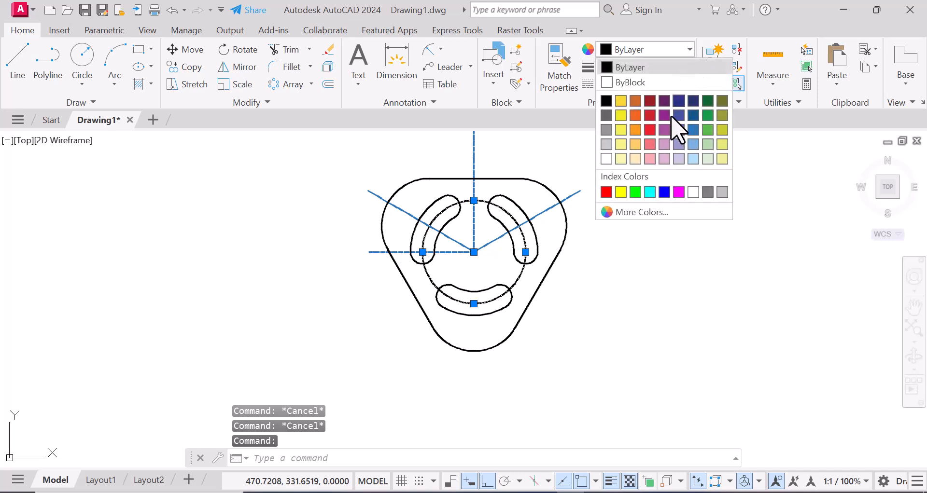
pyautogui.click(665, 159)
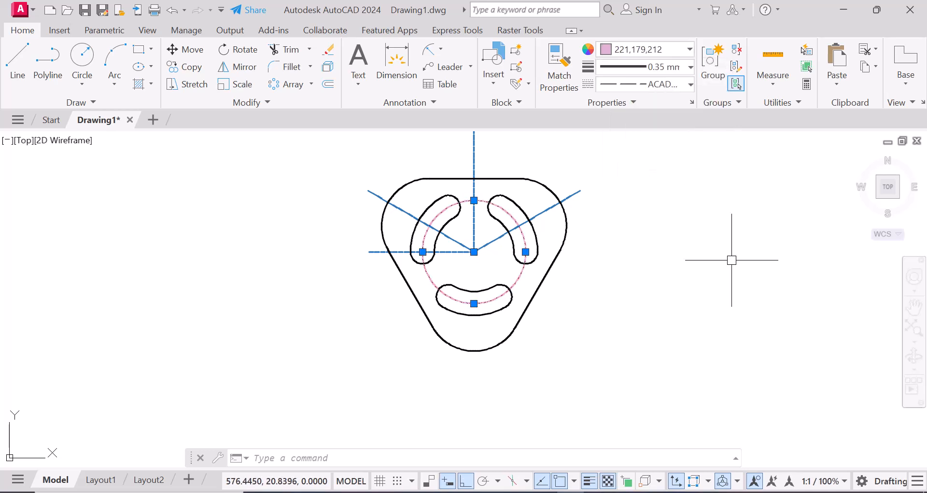
pyautogui.press('Escape')
pyautogui.press('Escape')
pyautogui.press('Escape')
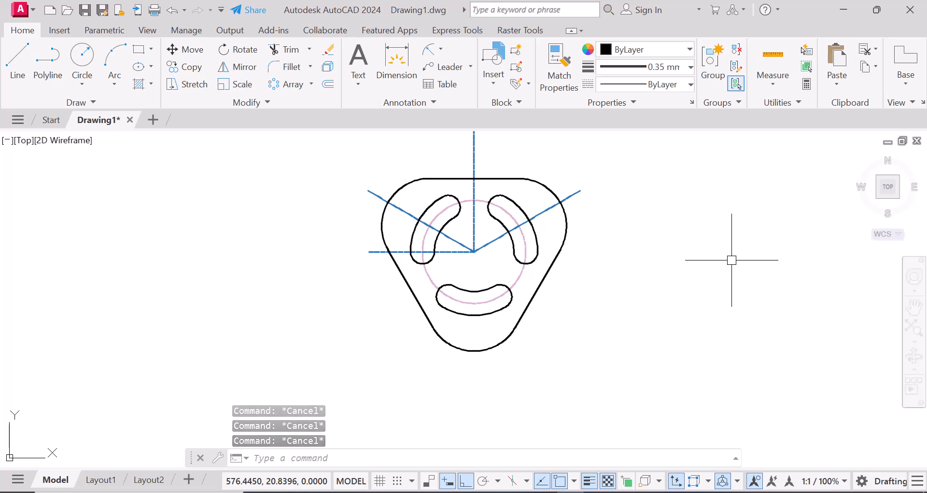
# Add radius dimensions to the plate's bottom corner arc and to the left rounded end of the bottom slot, with their text outside the plate.
pyautogui.click(440, 48)
pyautogui.click(462, 195)
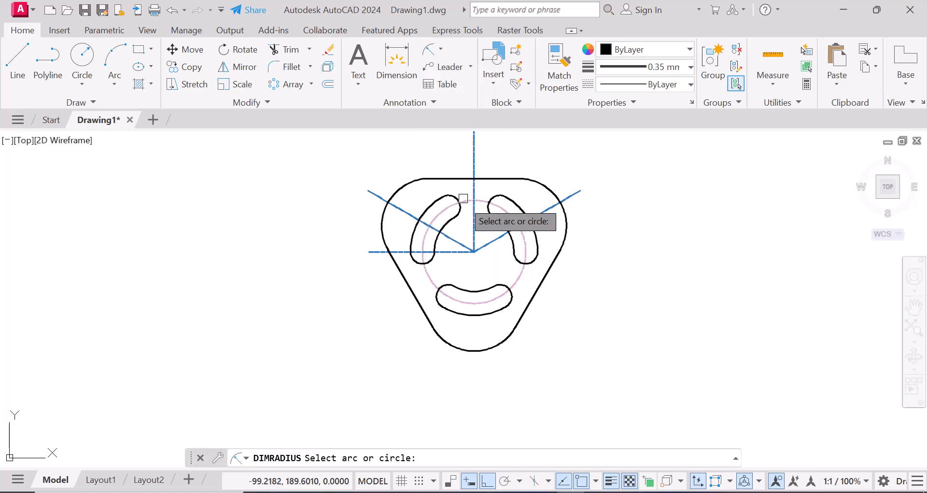
pyautogui.click(476, 352)
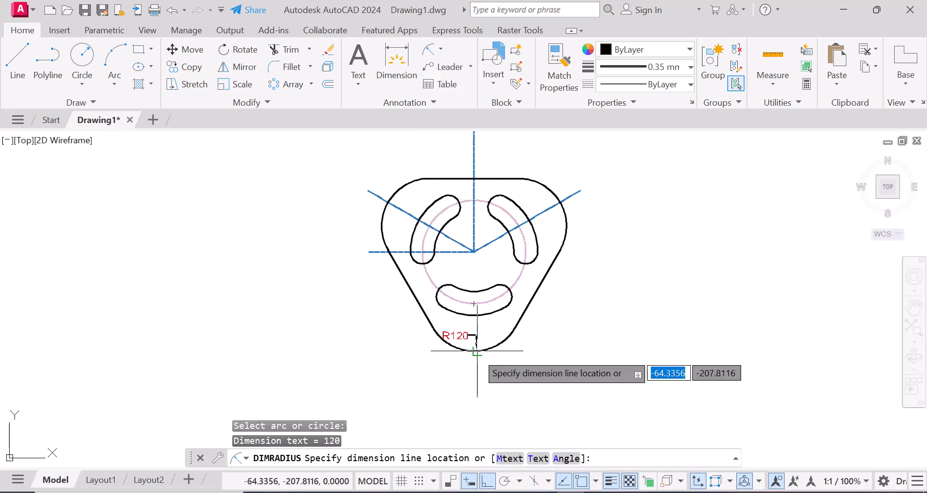
pyautogui.click(527, 369)
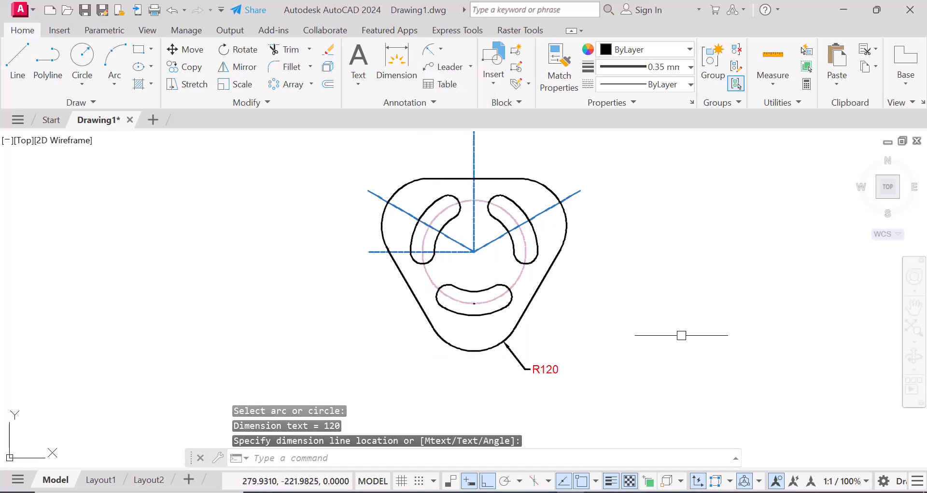
pyautogui.click(429, 50)
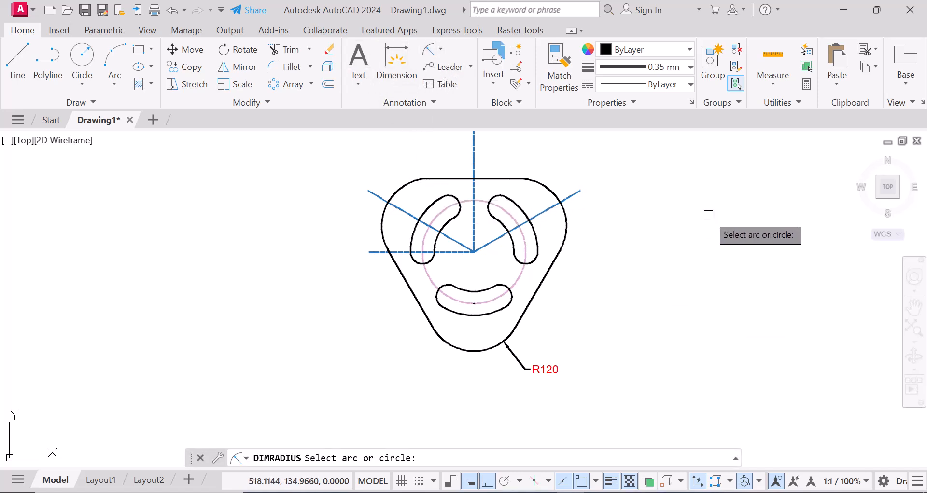
pyautogui.click(432, 298)
pyautogui.click(376, 308)
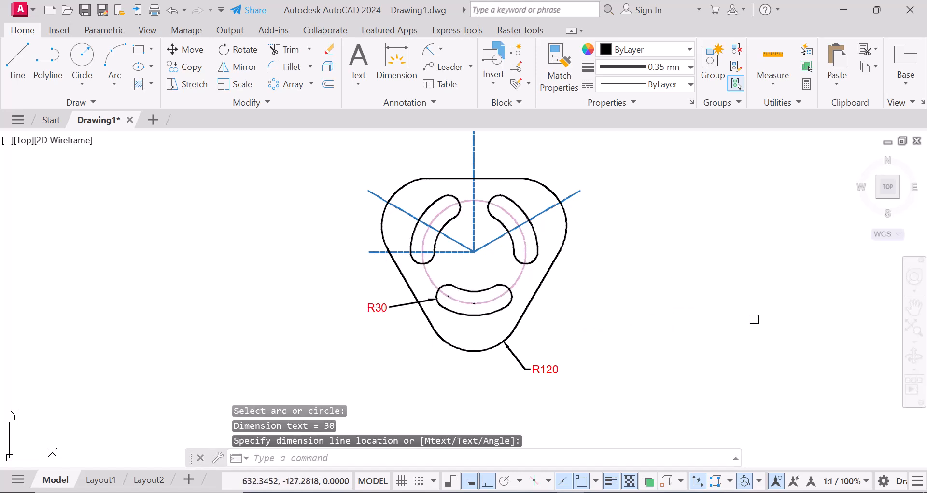
# Add an angular dimension between the two inclined centrelines, with its arc above the plate.
pyautogui.click(441, 49)
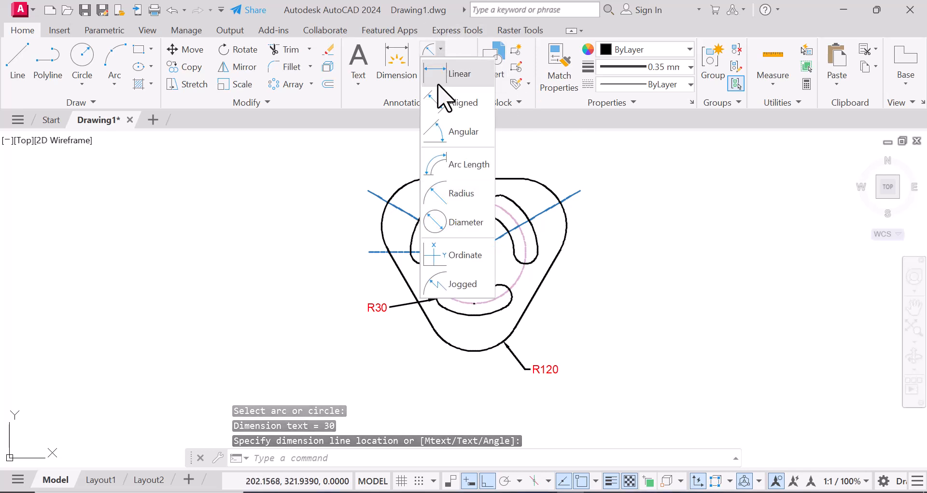
pyautogui.click(461, 134)
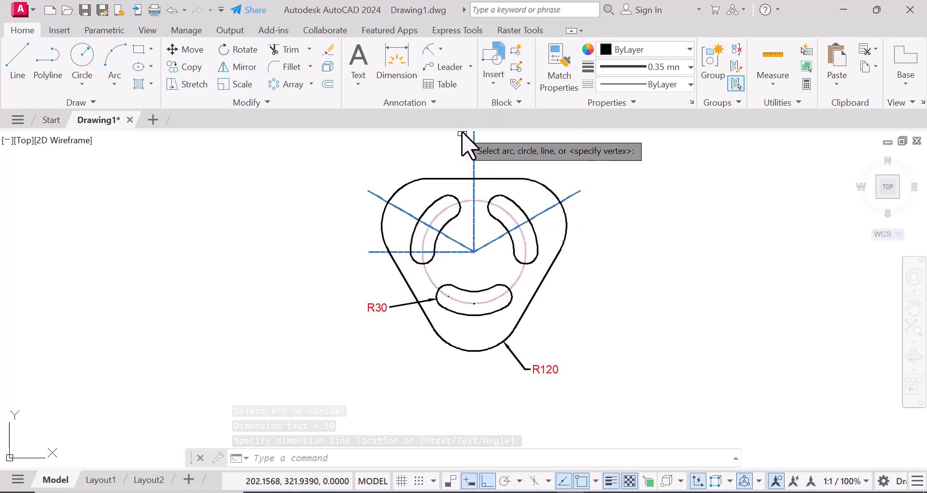
pyautogui.click(405, 209)
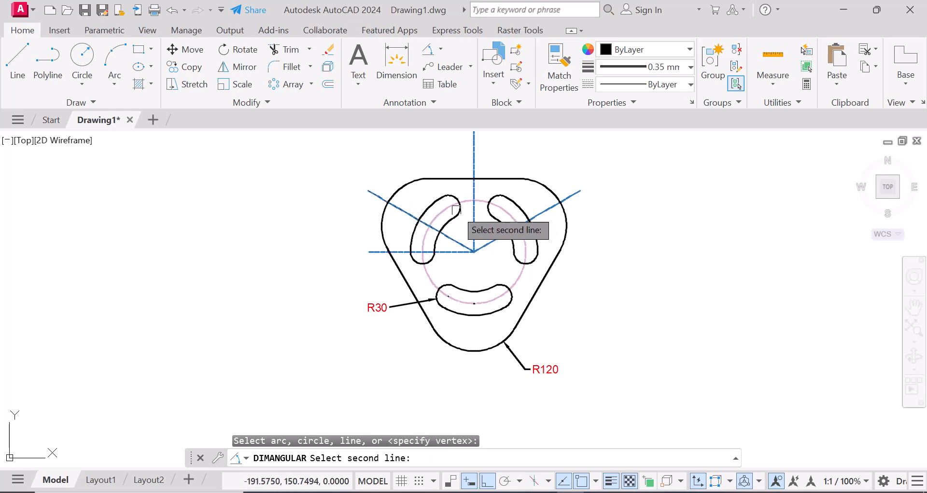
pyautogui.click(535, 215)
pyautogui.scroll(-3, 525, 198)
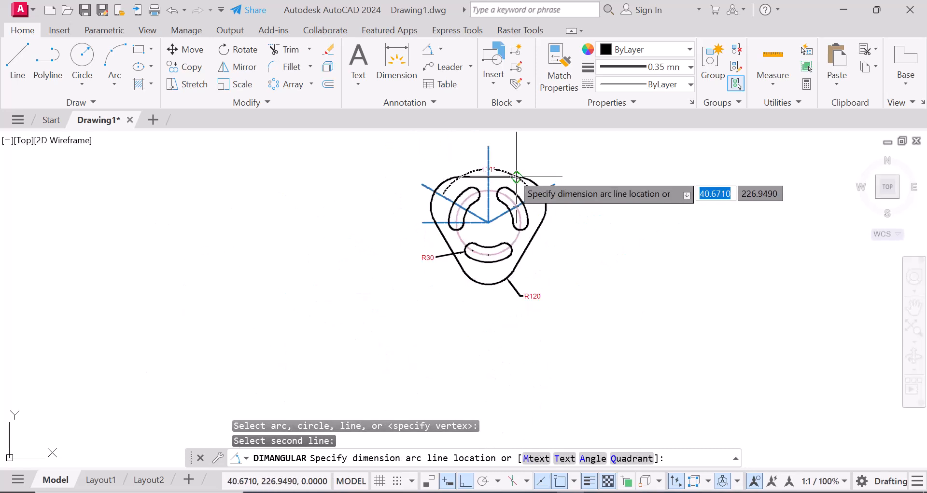
pyautogui.scroll(-3, 508, 150)
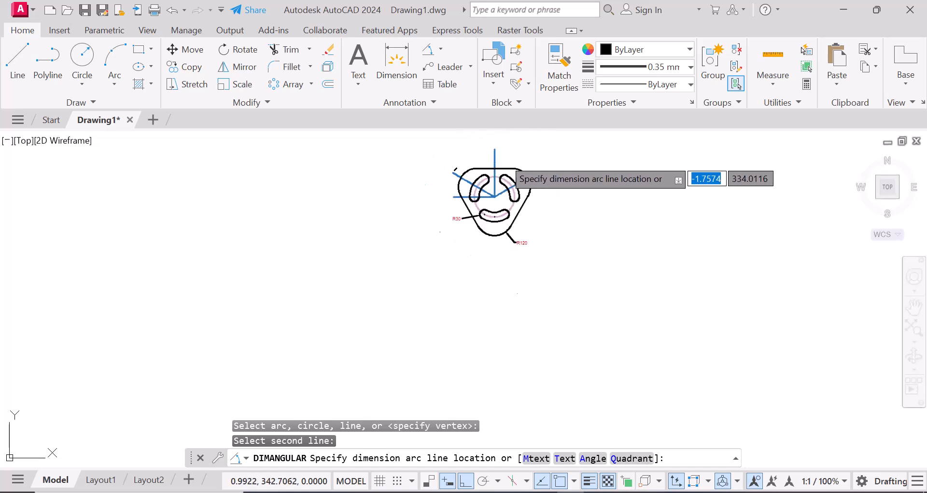
pyautogui.scroll(6, 508, 149)
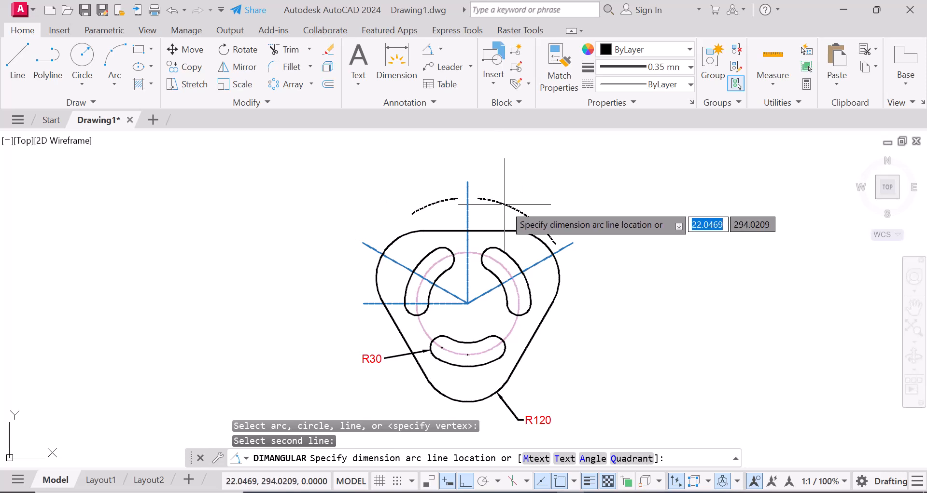
pyautogui.click(502, 178)
pyautogui.scroll(-2, 463, 264)
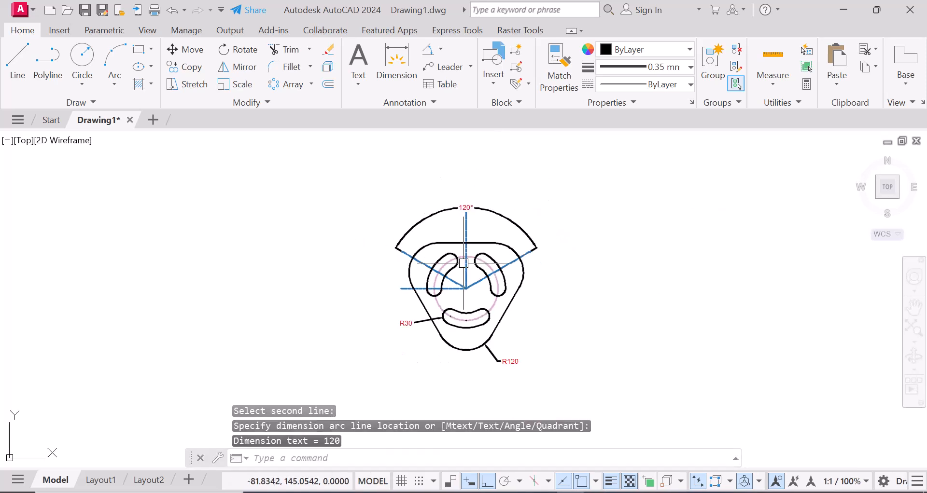
# Add a radius dimension to the pink dashed circle, with its text outside the plate's right edge.
pyautogui.scroll(2, 452, 293)
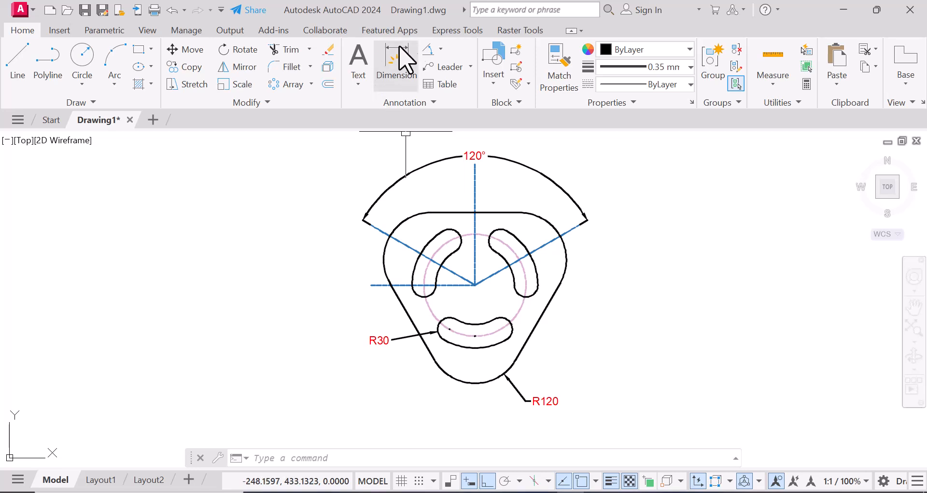
pyautogui.click(440, 49)
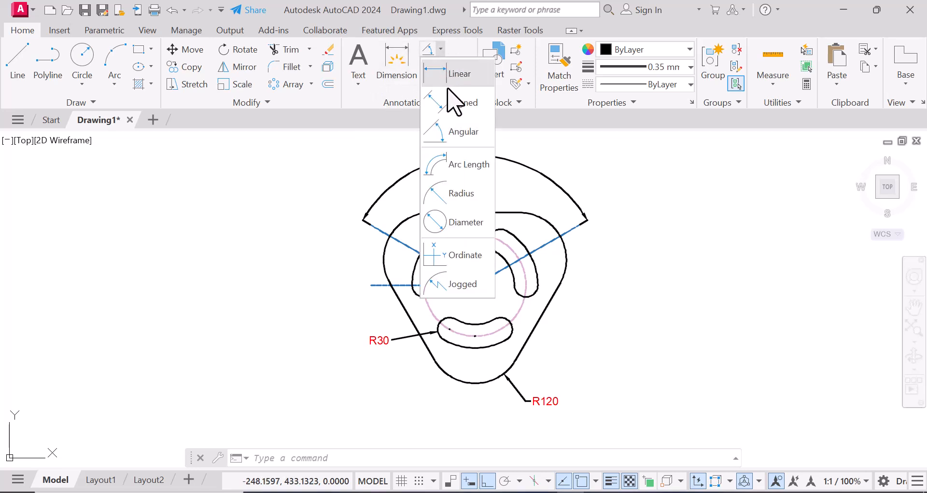
pyautogui.click(459, 195)
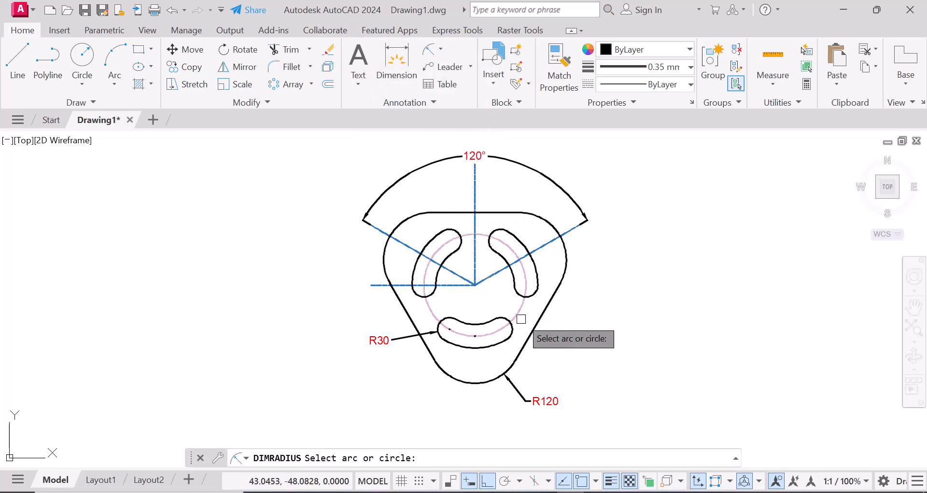
pyautogui.click(522, 306)
pyautogui.click(589, 318)
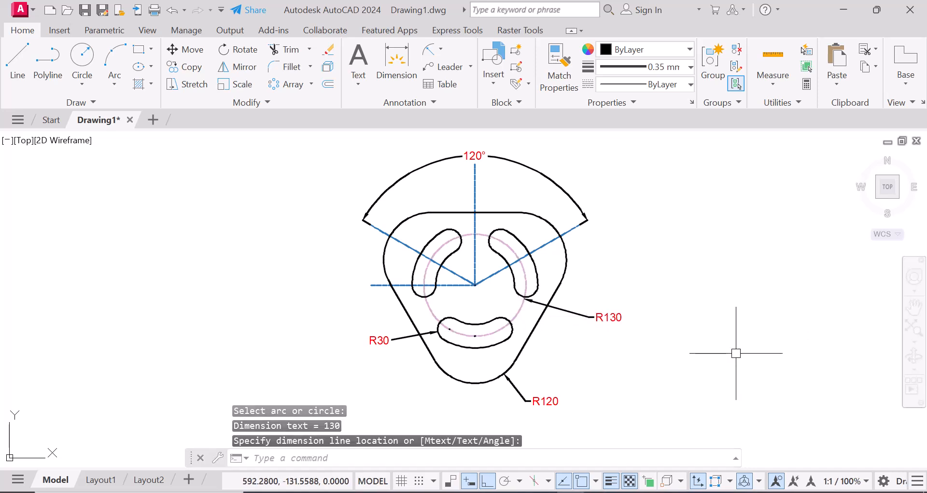
pyautogui.press('Escape')
pyautogui.press('Escape')
pyautogui.press('Escape')
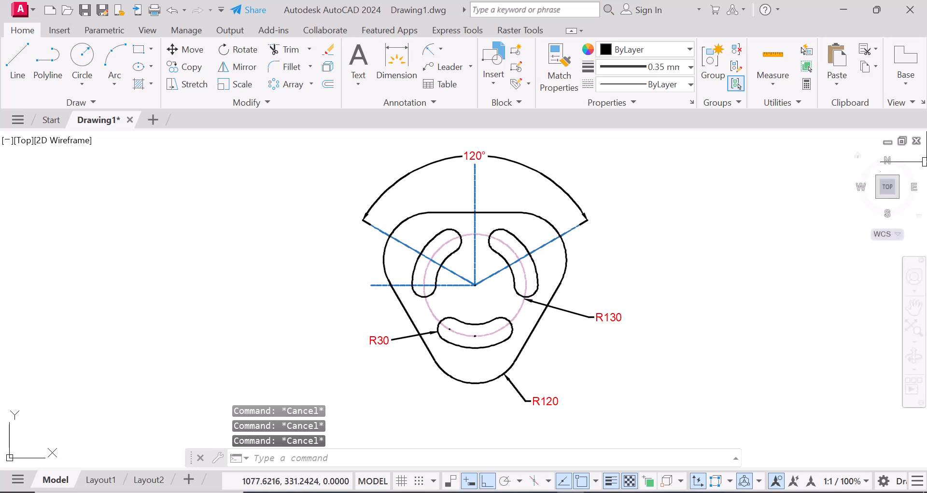
# Examine the dimensioned plate with the SteeringWheel navigation tool open, and close the wheel.
pyautogui.click(914, 307)
pyautogui.moveTo(490, 258)
pyautogui.mouseDown()
pyautogui.moveTo(488, 274)
pyautogui.moveTo(488, 265)
pyautogui.mouseUp()
pyautogui.scroll(2, 485, 296)
pyautogui.scroll(-4, 486, 296)
pyautogui.scroll(3, 486, 296)
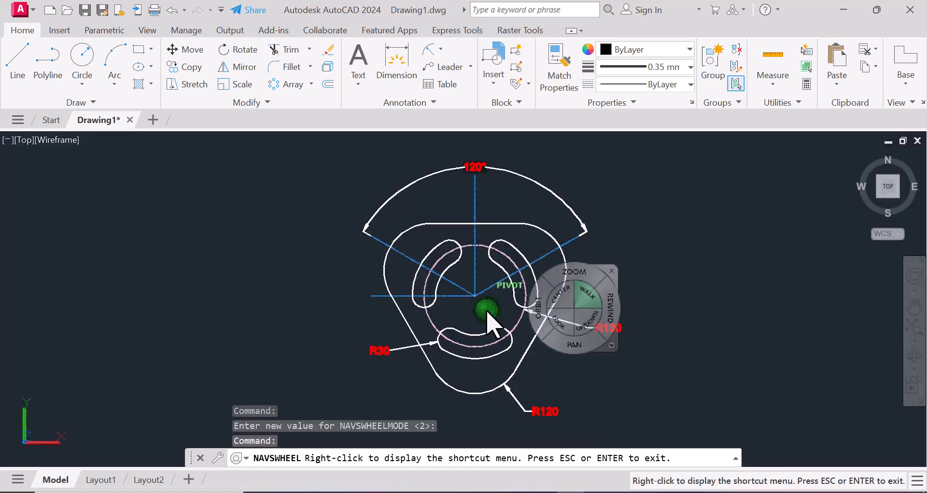
pyautogui.scroll(1, 487, 311)
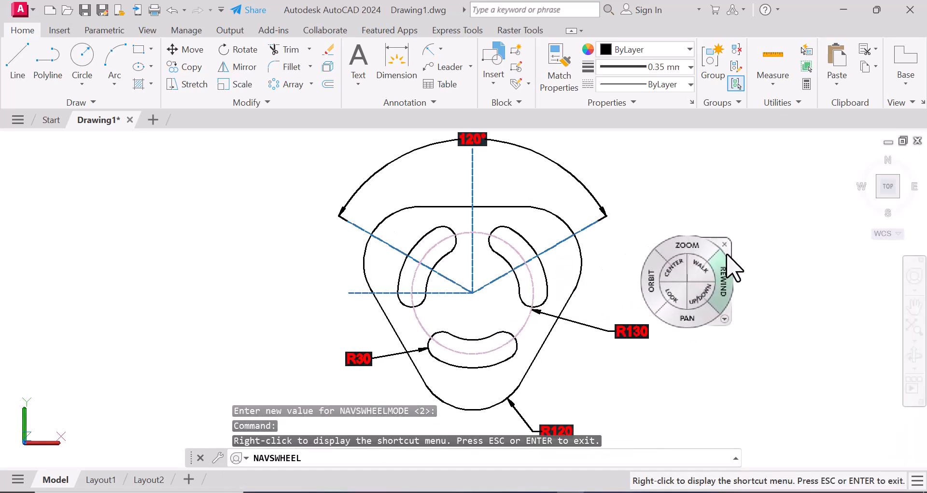
pyautogui.click(726, 249)
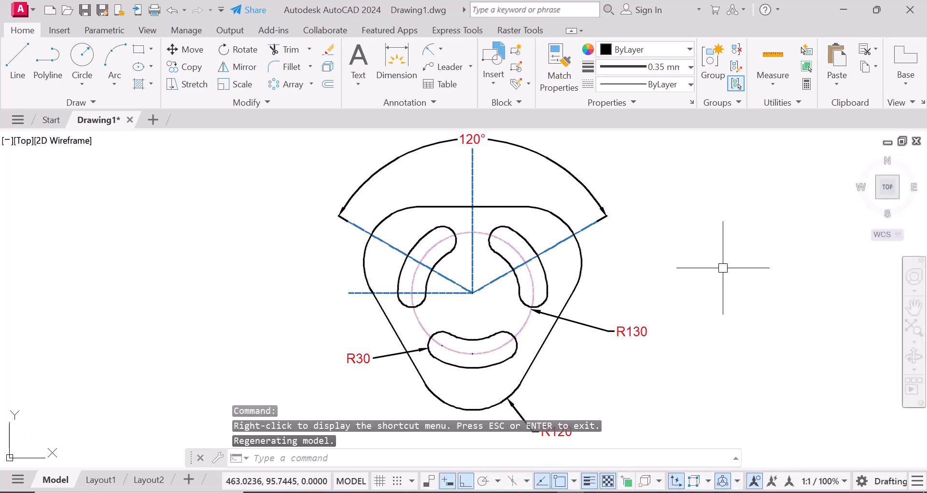
pyautogui.press('Escape')
pyautogui.press('Escape')
pyautogui.press('Escape')
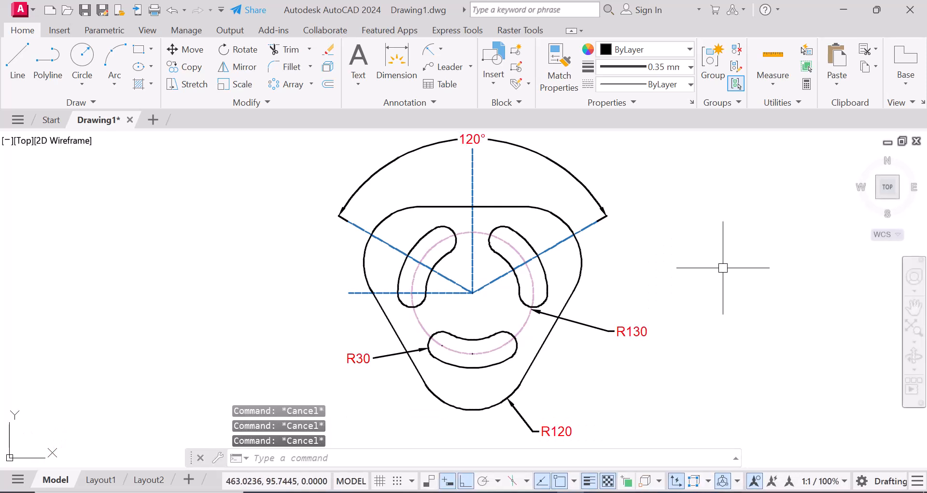